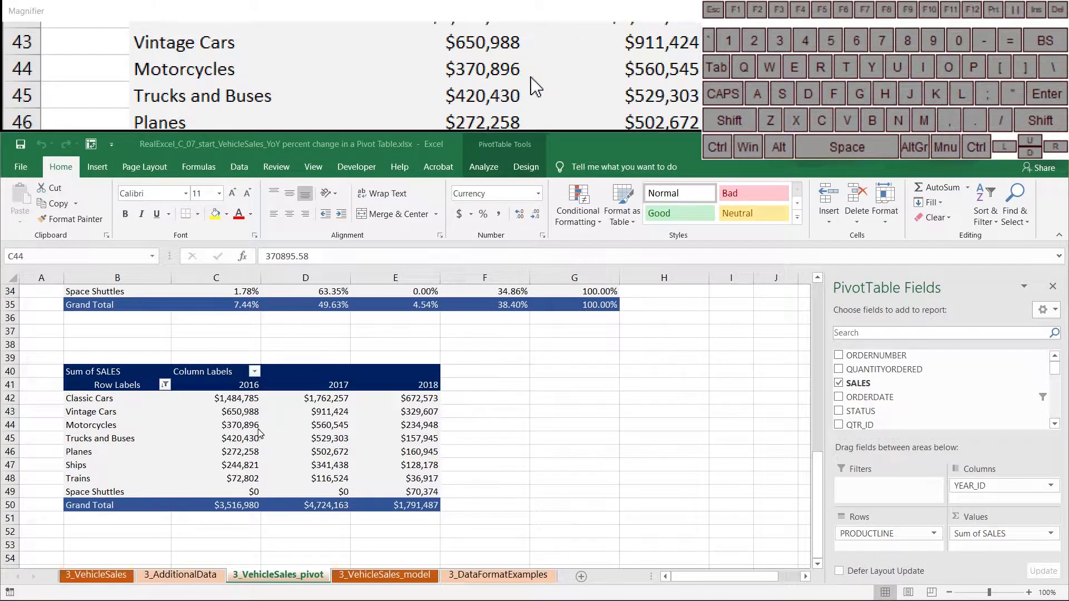
- Add SALES to the Values area again, creating Sum of SALES2 beside each year's Sum of SALES
left_click(335, 426)
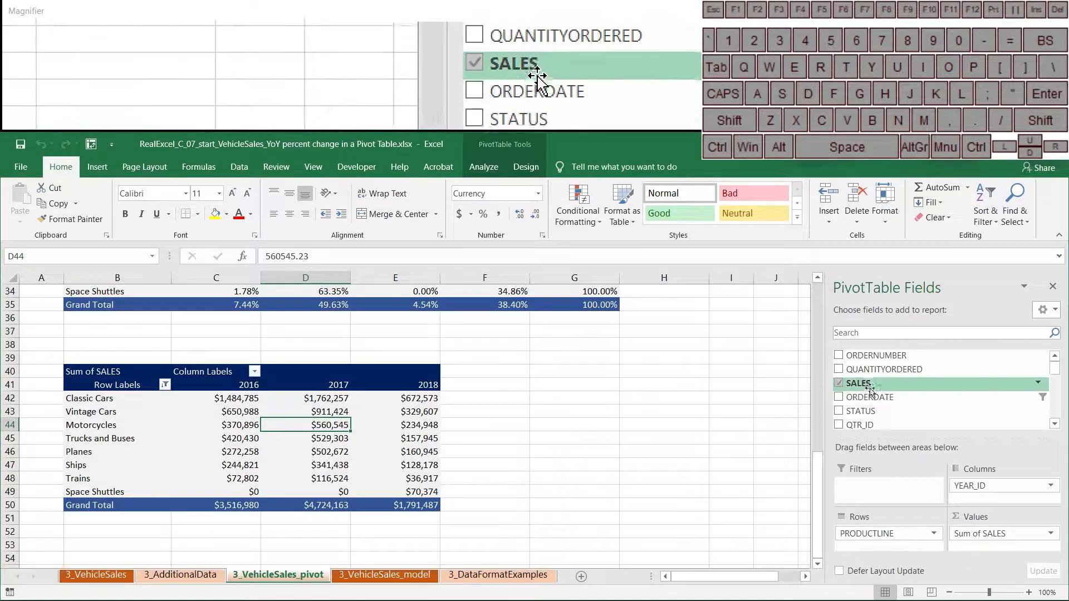
left_click_drag(874, 383, 971, 544)
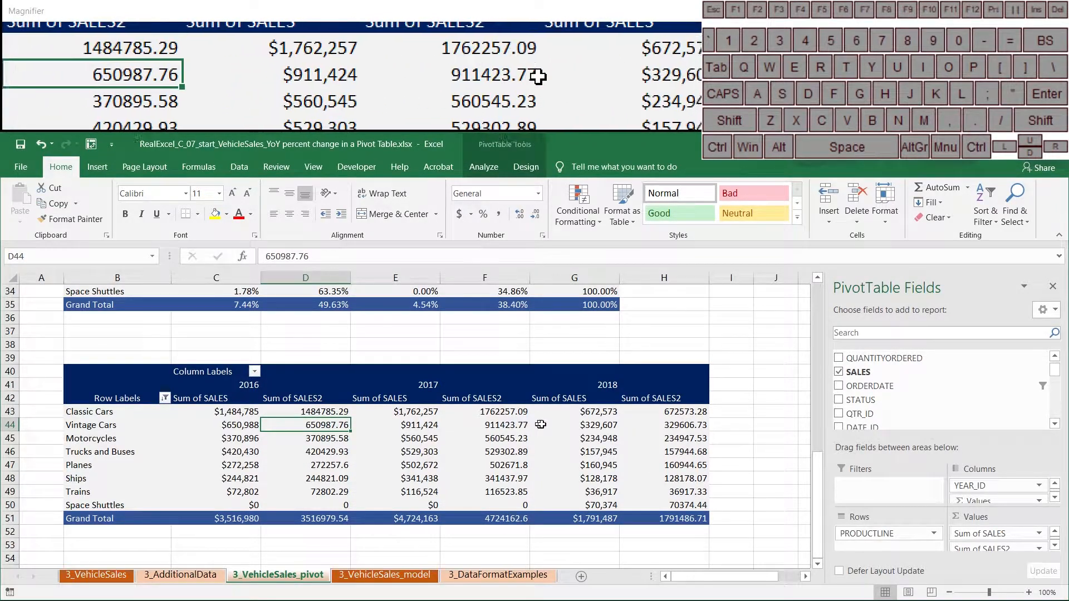
left_click(685, 424)
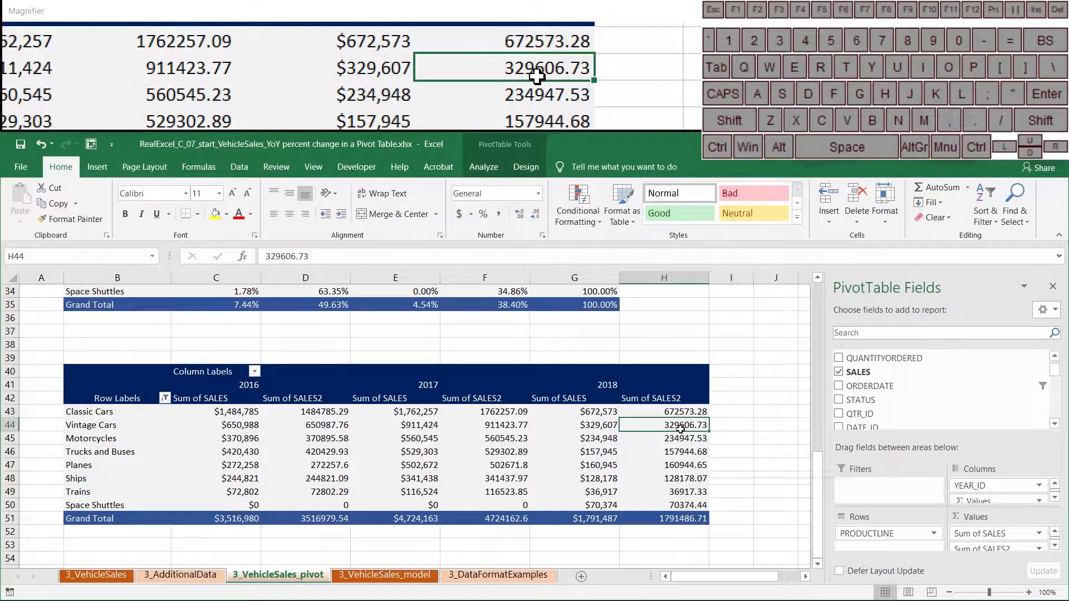
- Set Sum of SALES2 to show % Difference From, base field YEAR_ID, base item (previous)
right_click(680, 428)
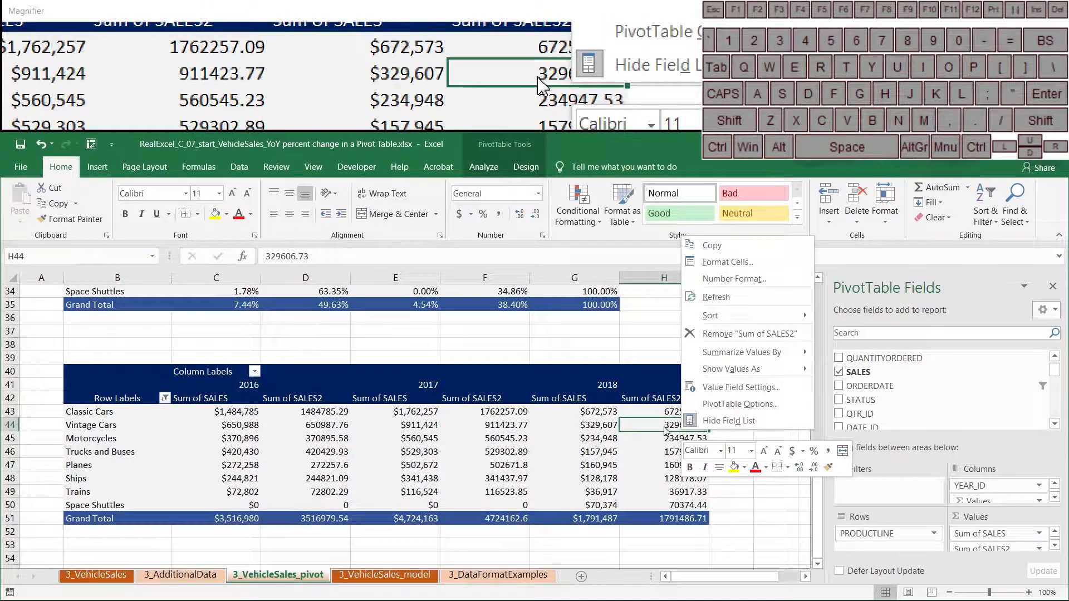
mouse_move(734, 372)
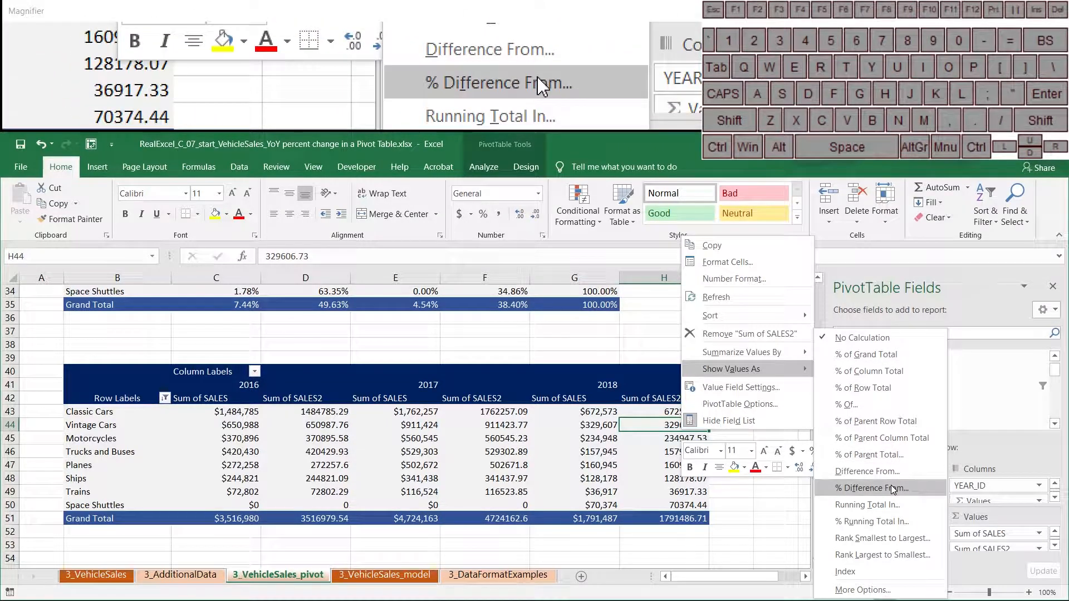
left_click(784, 390)
left_click(764, 335)
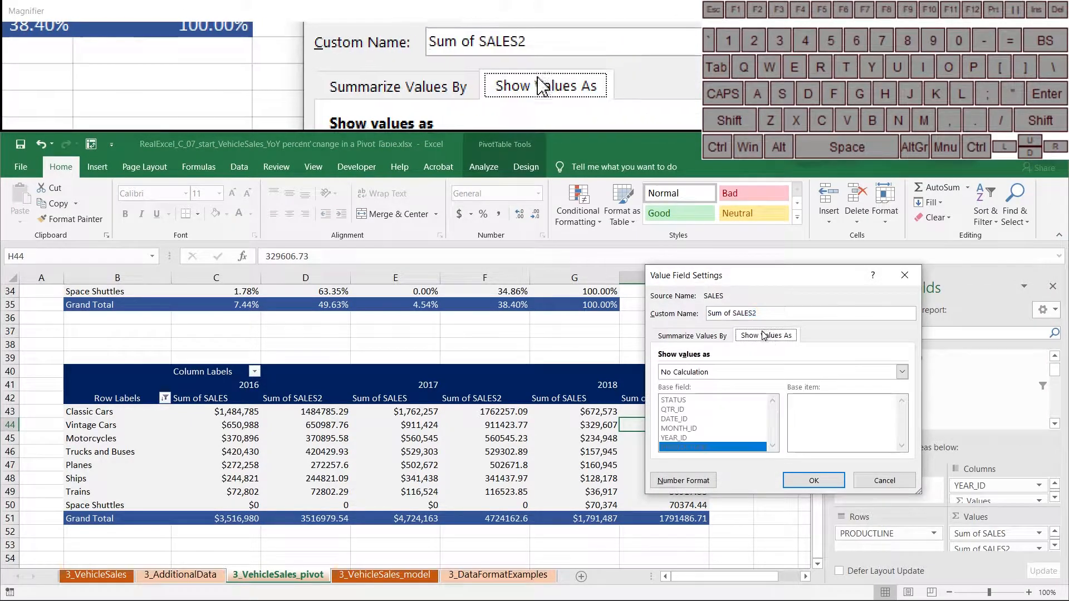
left_click(779, 373)
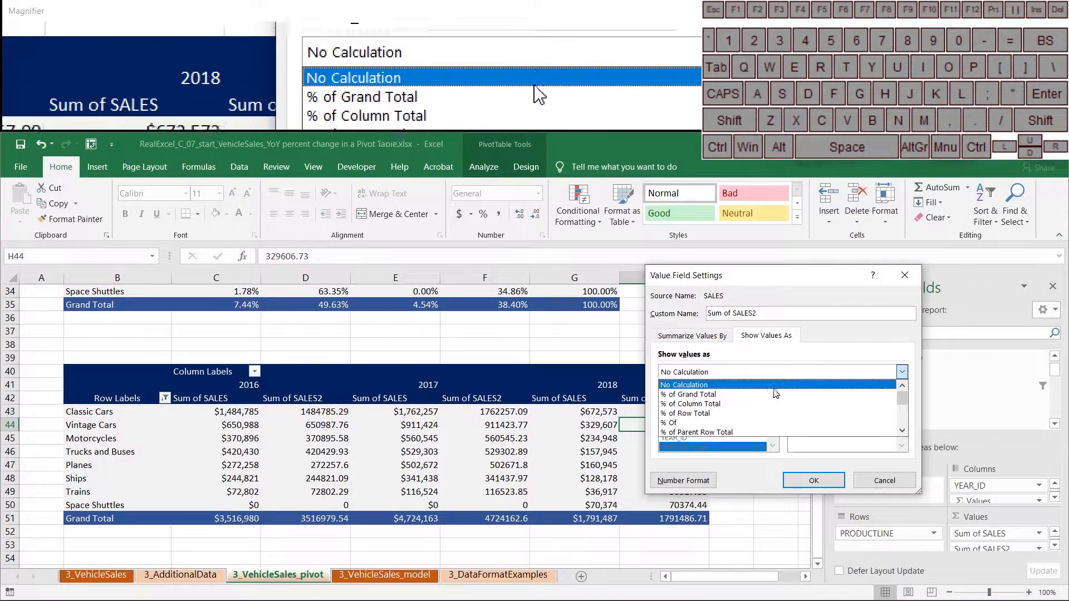
scroll(751, 432, "down", 3)
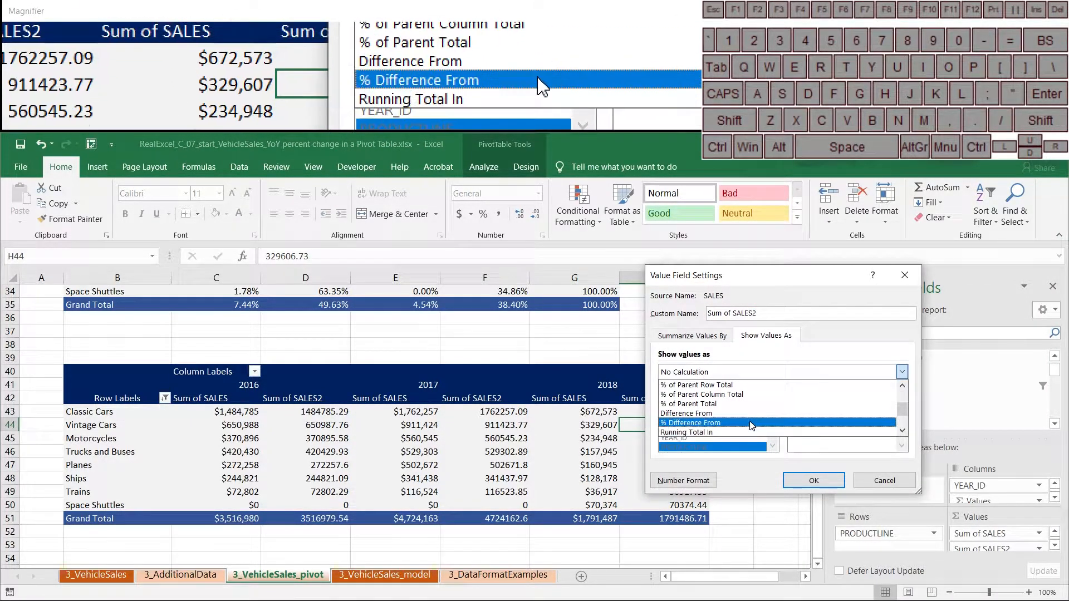
left_click(752, 423)
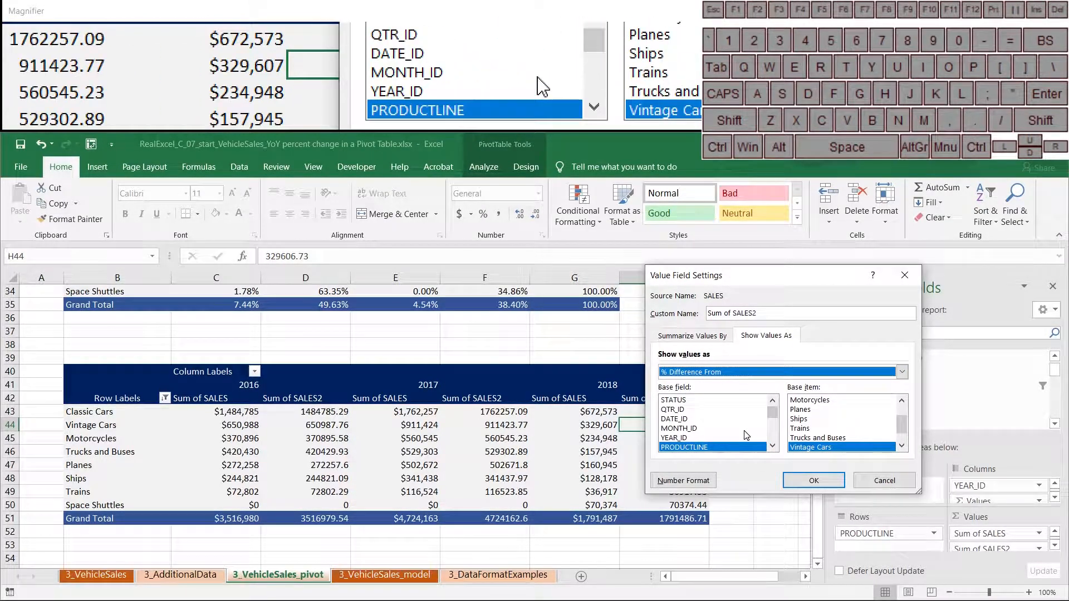
left_click(690, 437)
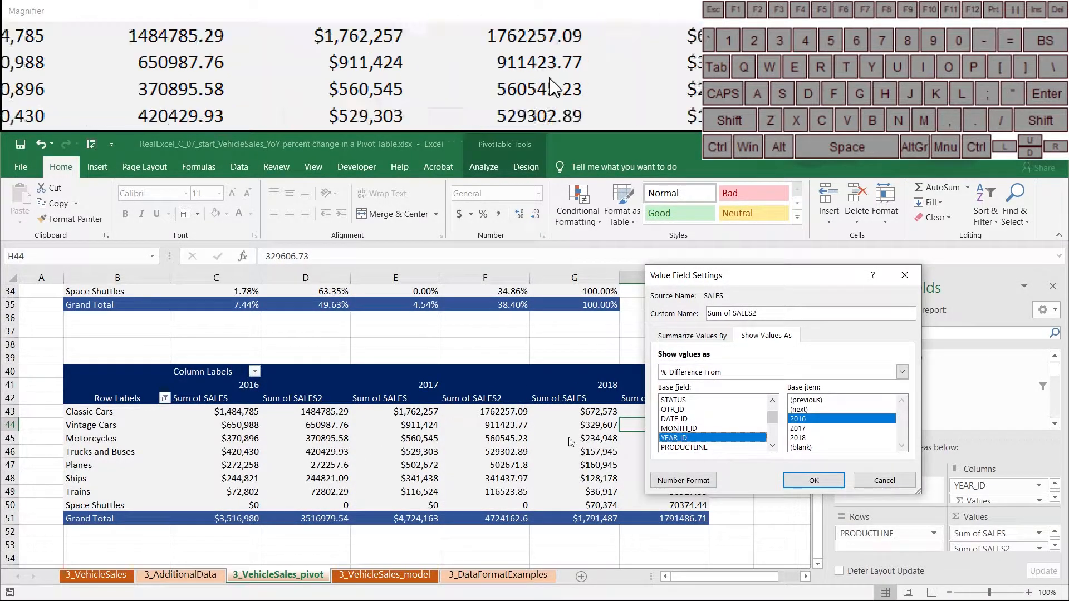
left_click(832, 400)
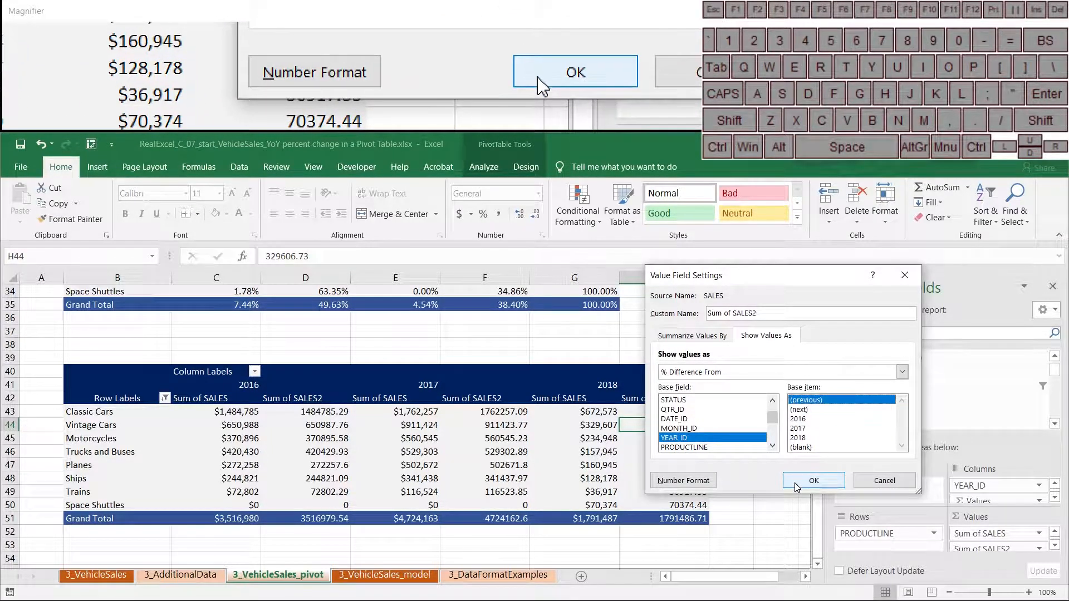
- Apply the % Difference From setting and accept turning off AutoSort, giving 34.32% and -62.08% totals
left_click(795, 484)
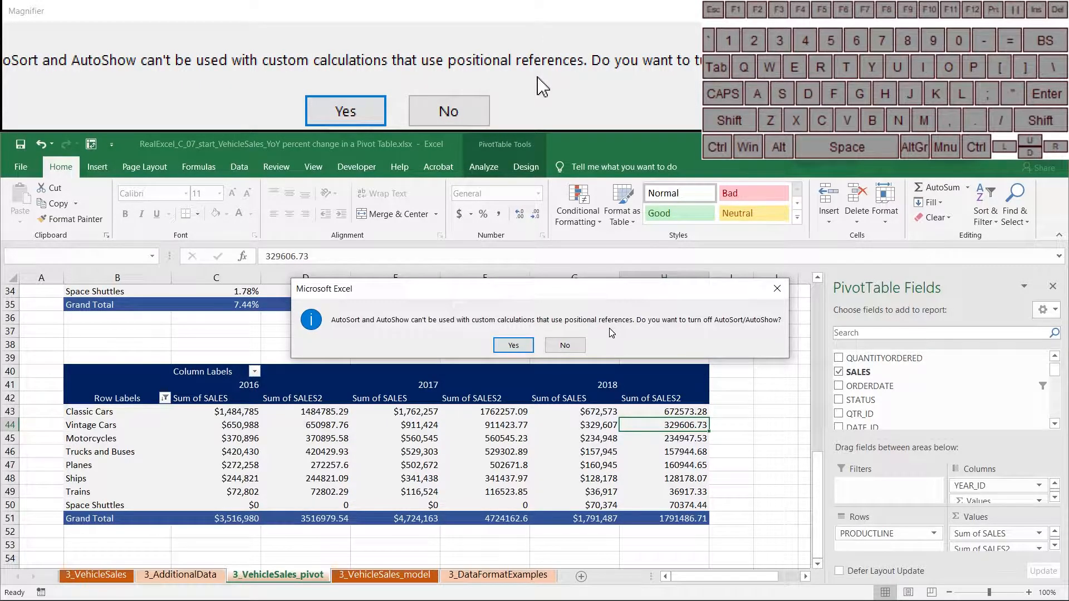
left_click(522, 346)
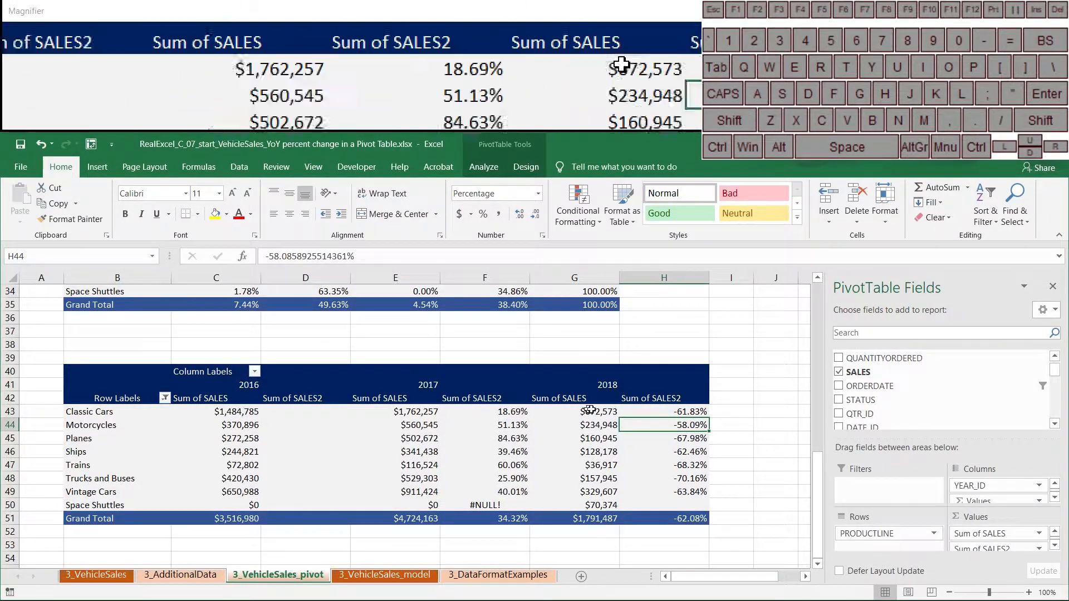
- Change the Sum of SALES2 field's custom name to '% YoY'
right_click(667, 412)
left_click(723, 369)
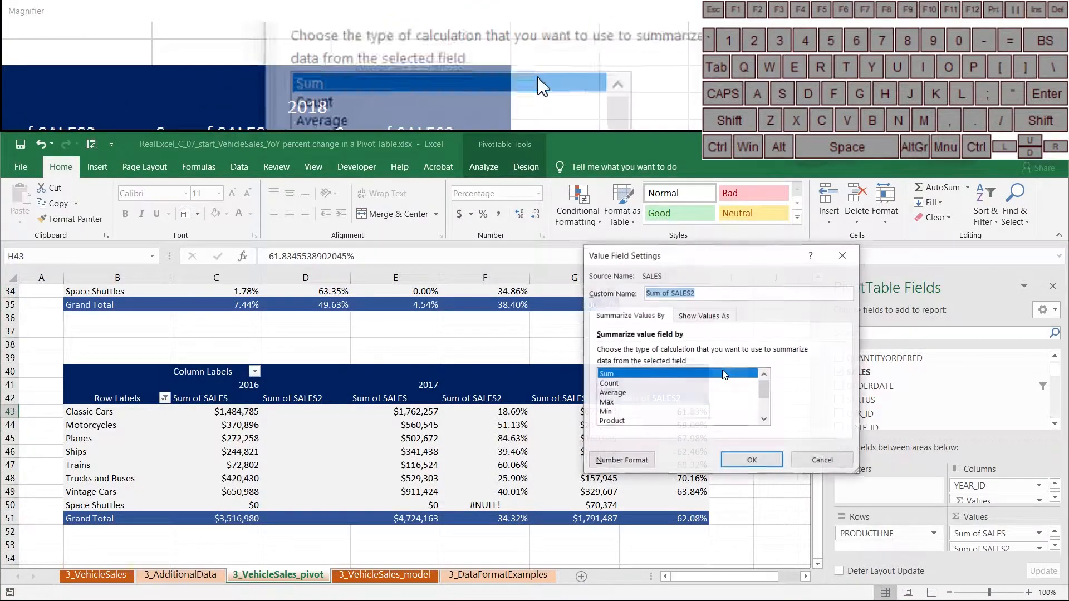
left_click_drag(688, 258, 301, 331)
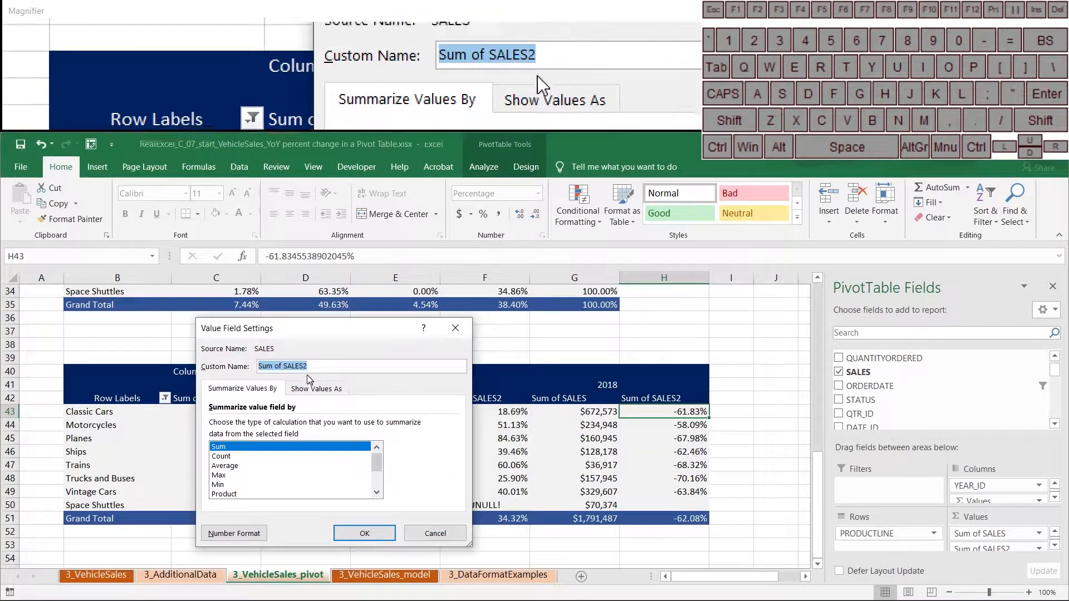
left_click(352, 365)
left_click_drag(352, 365, 142, 371)
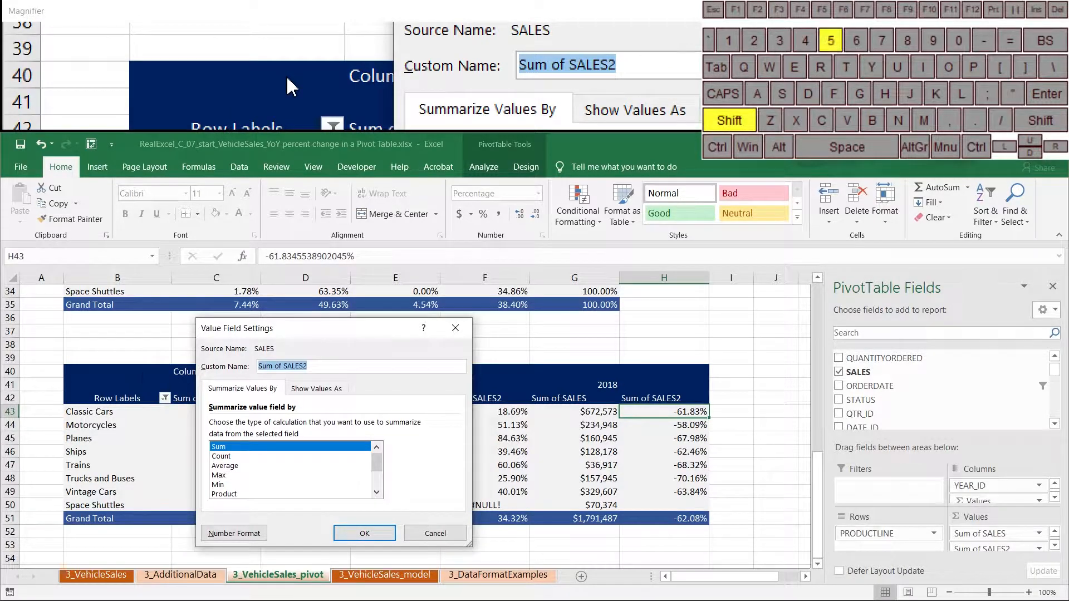
type("% YoY")
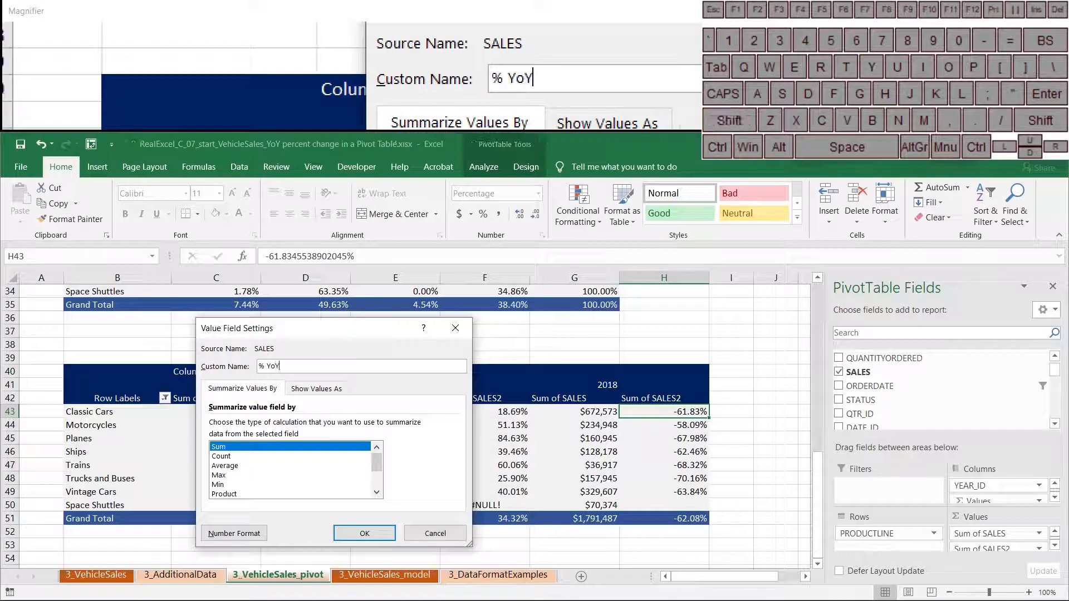
left_click(363, 536)
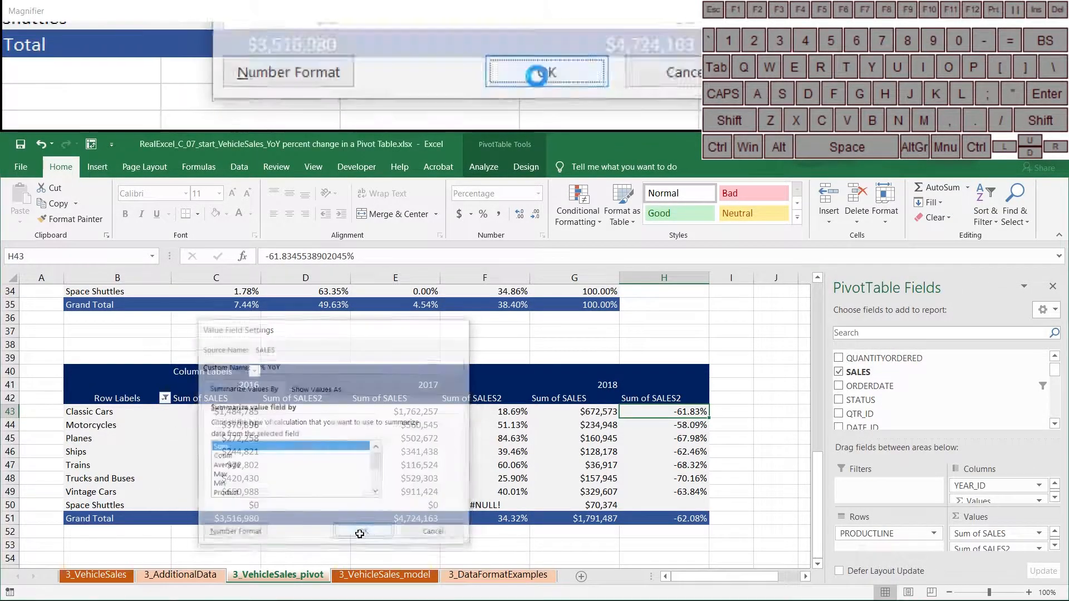
left_click(563, 398)
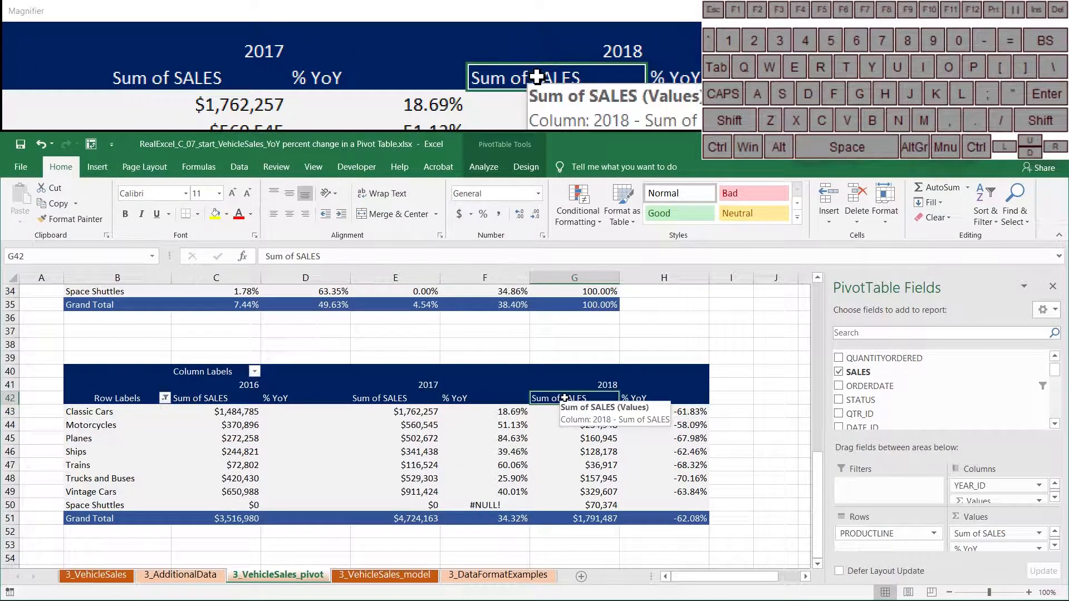
- Rename Sum of SALES to 'SALES ' with a trailing space to avoid the duplicate-name clash
right_click(563, 426)
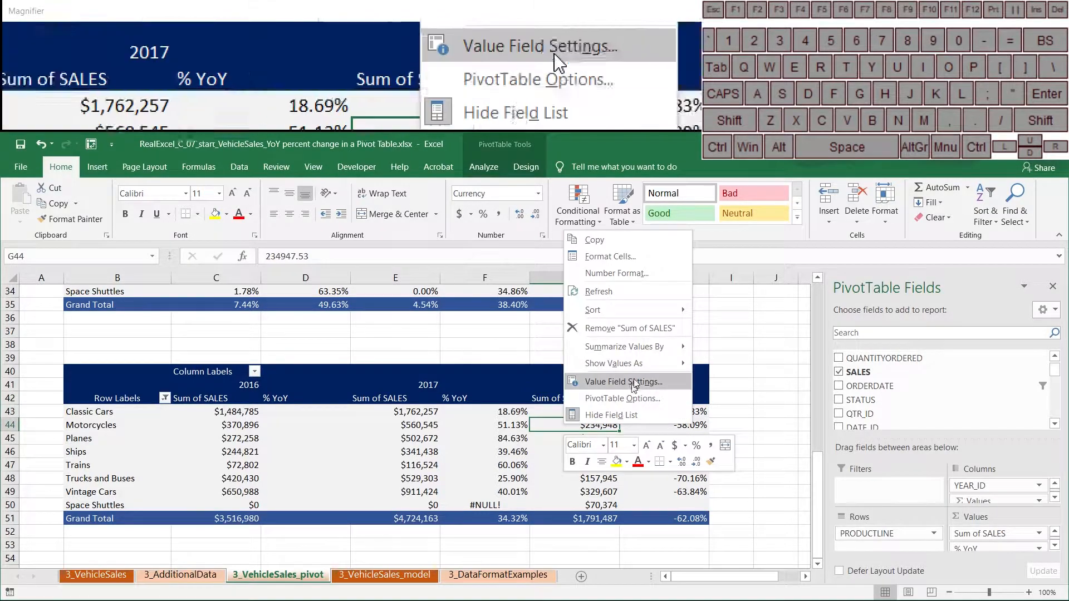
left_click(641, 382)
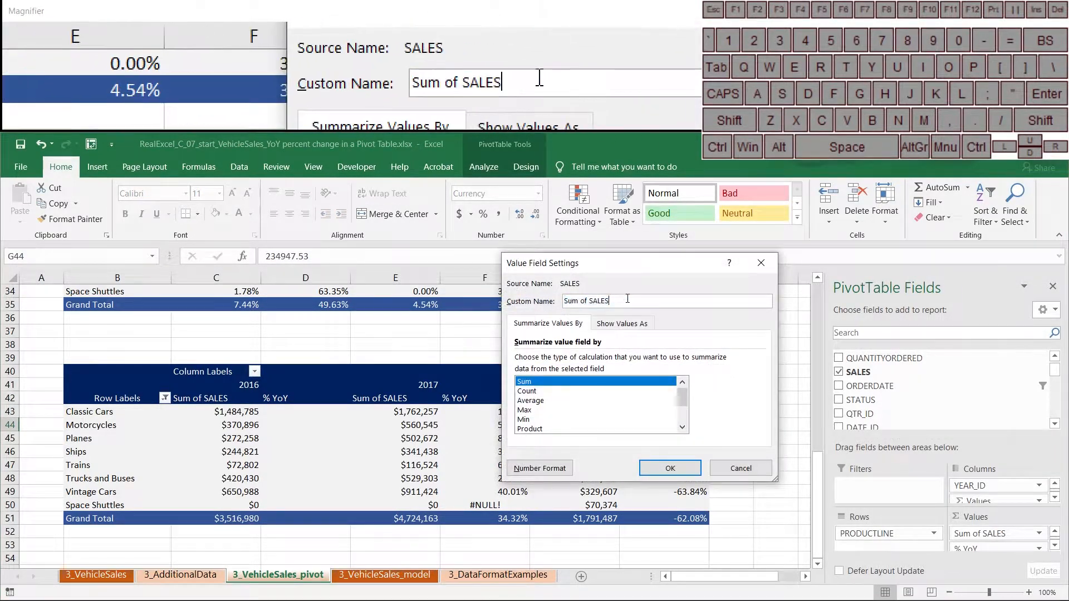
type("SALES")
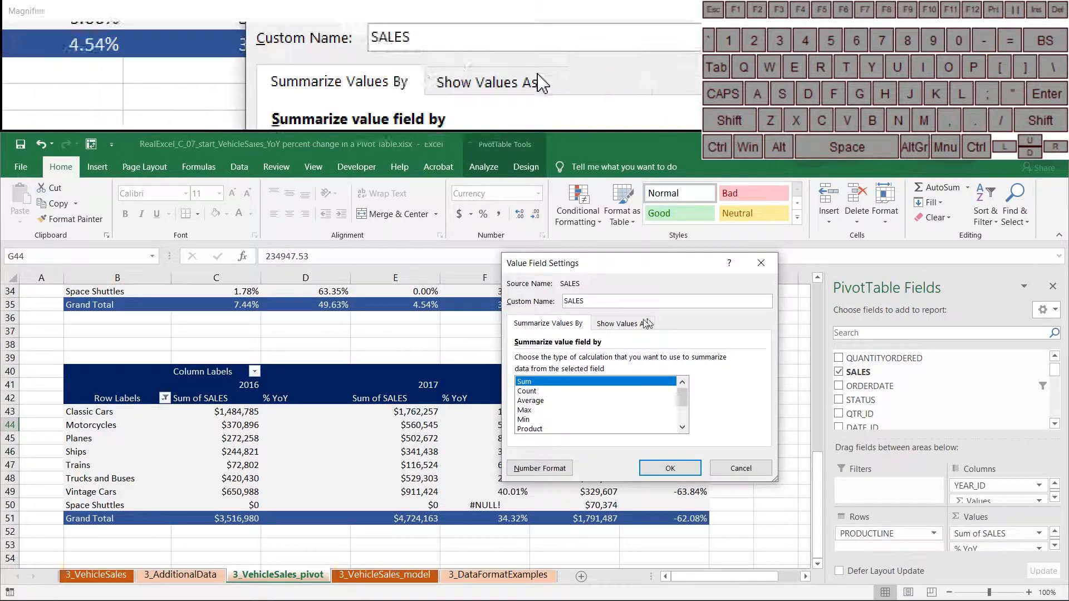
left_click(670, 468)
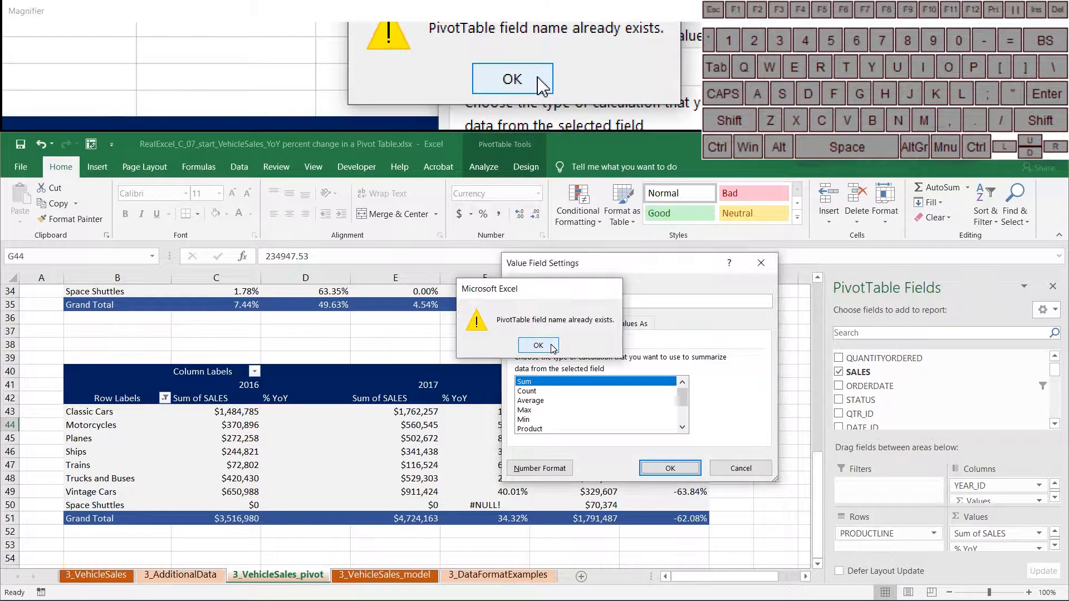
left_click(538, 346)
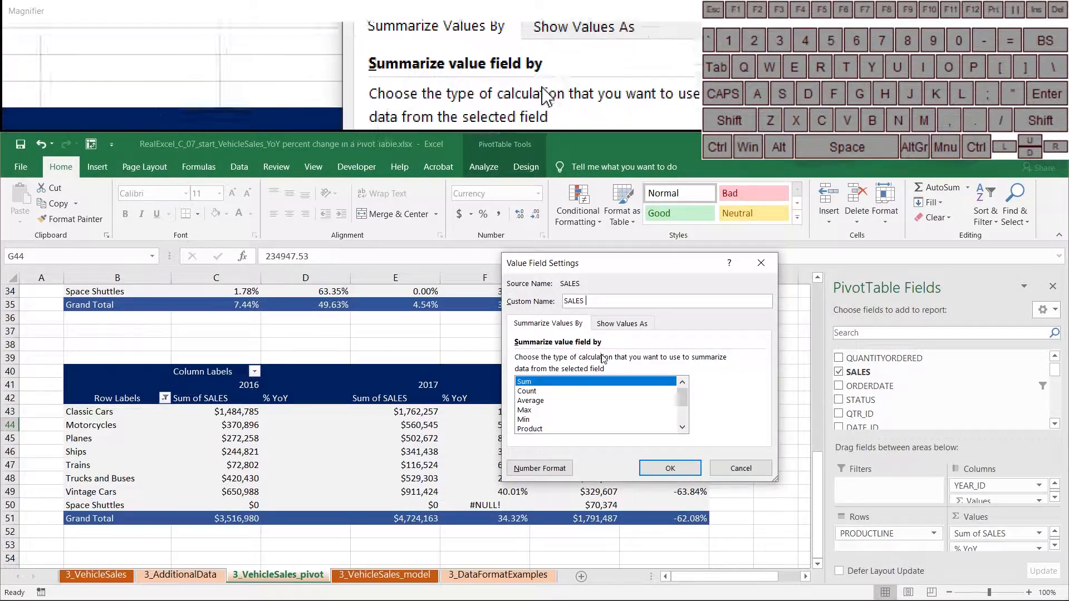
left_click(653, 477)
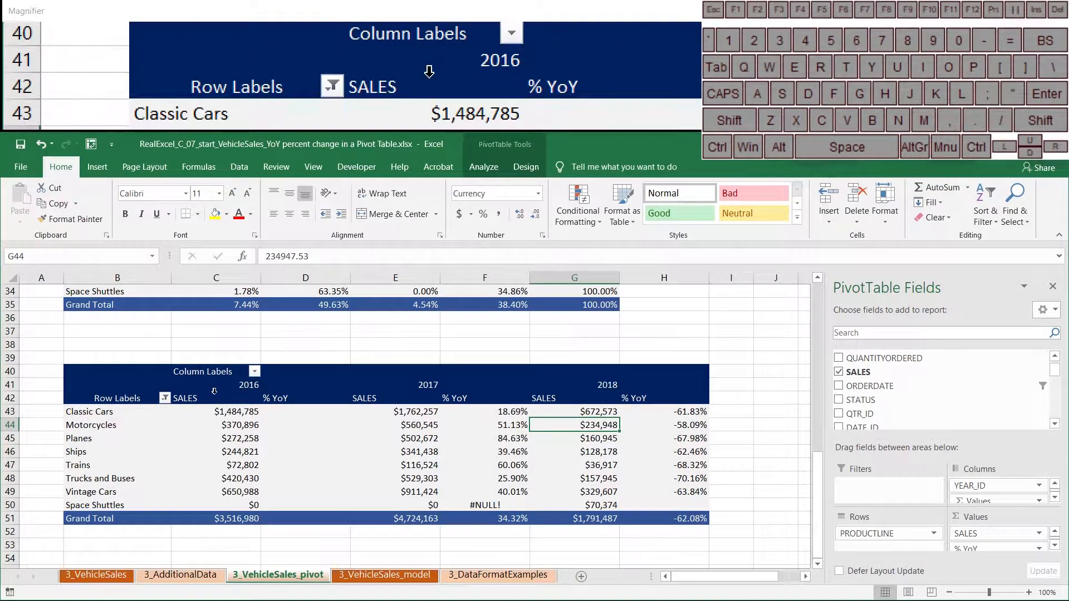
left_click_drag(215, 392, 250, 398)
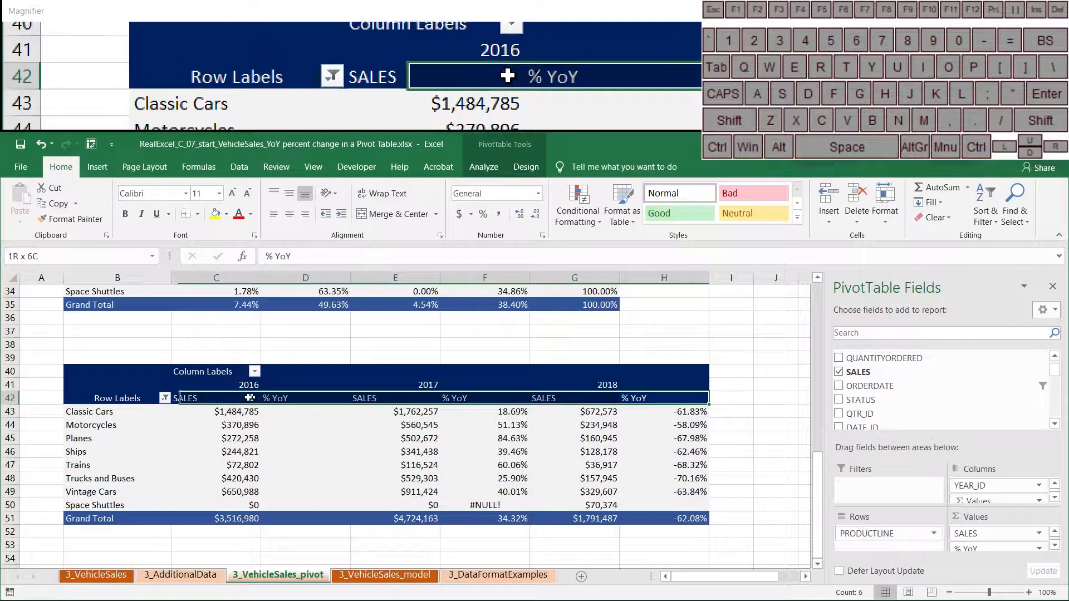
- Centre the row-42 headers and inspect Space Shuttles' 2017 #NULL! % YoY beside its $0 sales
left_click(287, 214)
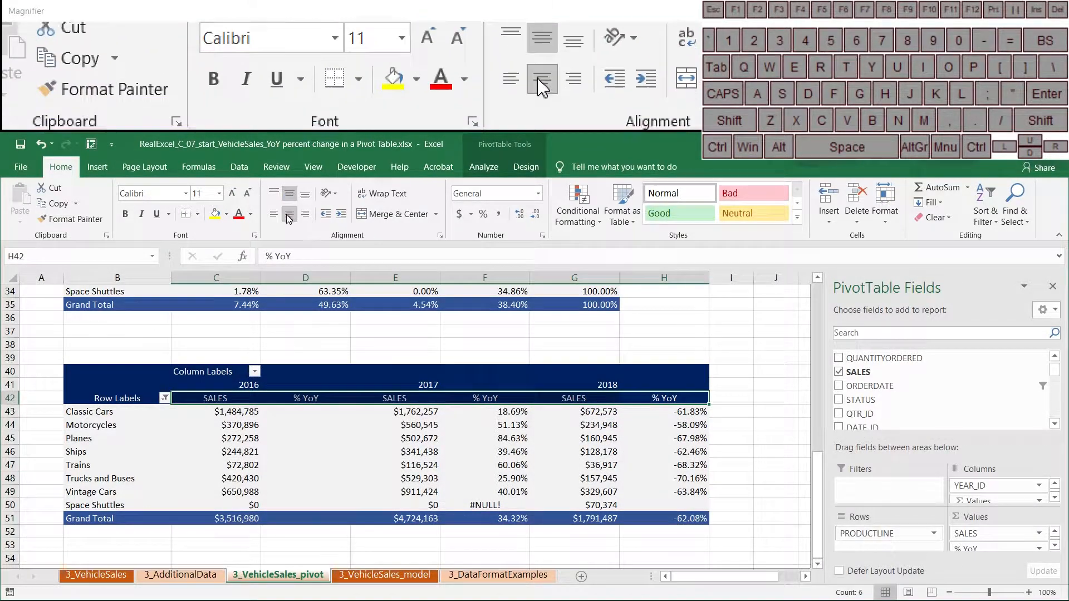
left_click(510, 509)
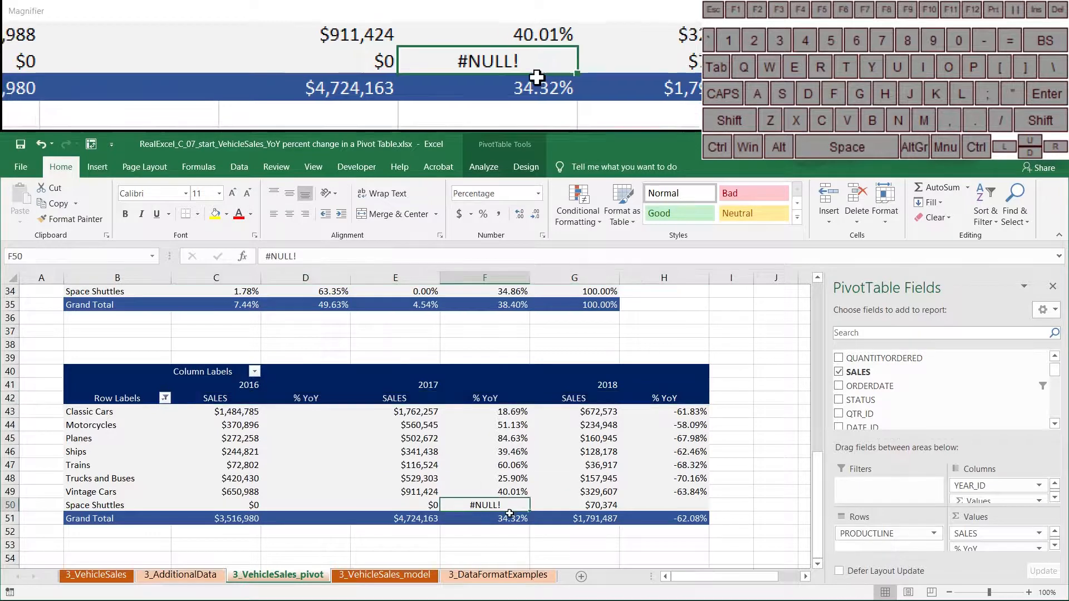
left_click(414, 506)
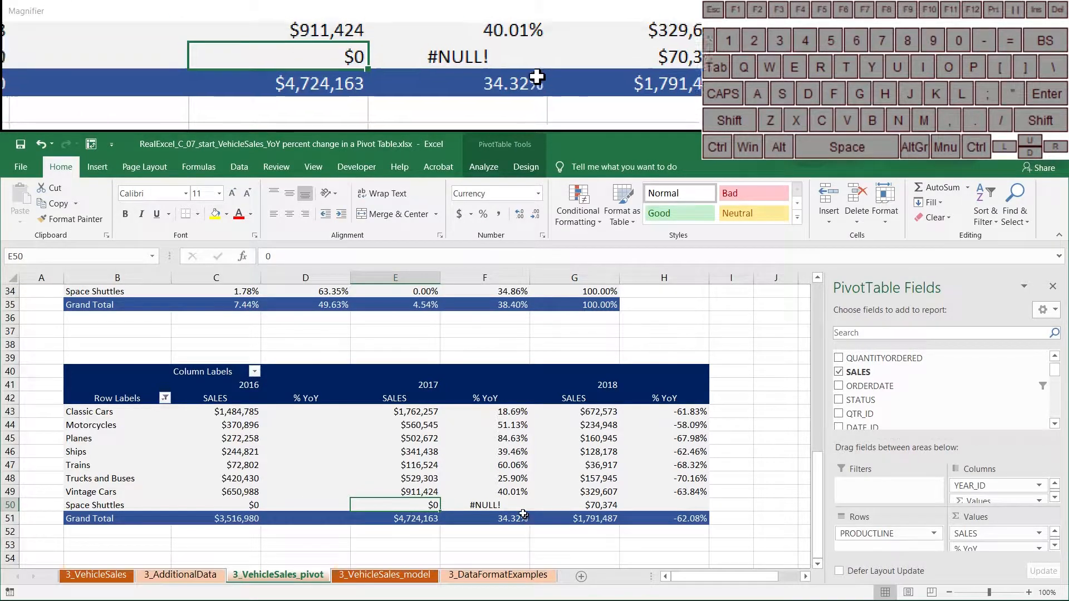
left_click(512, 507)
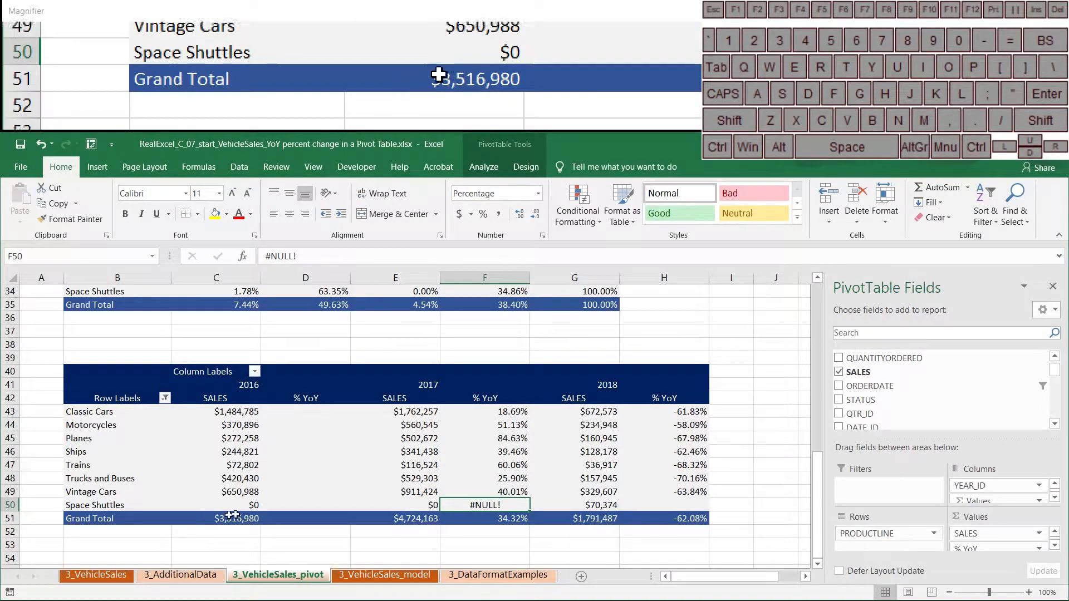
- In PivotTable Options, clear the 0 for empty cells and show blank for error values
right_click(507, 451)
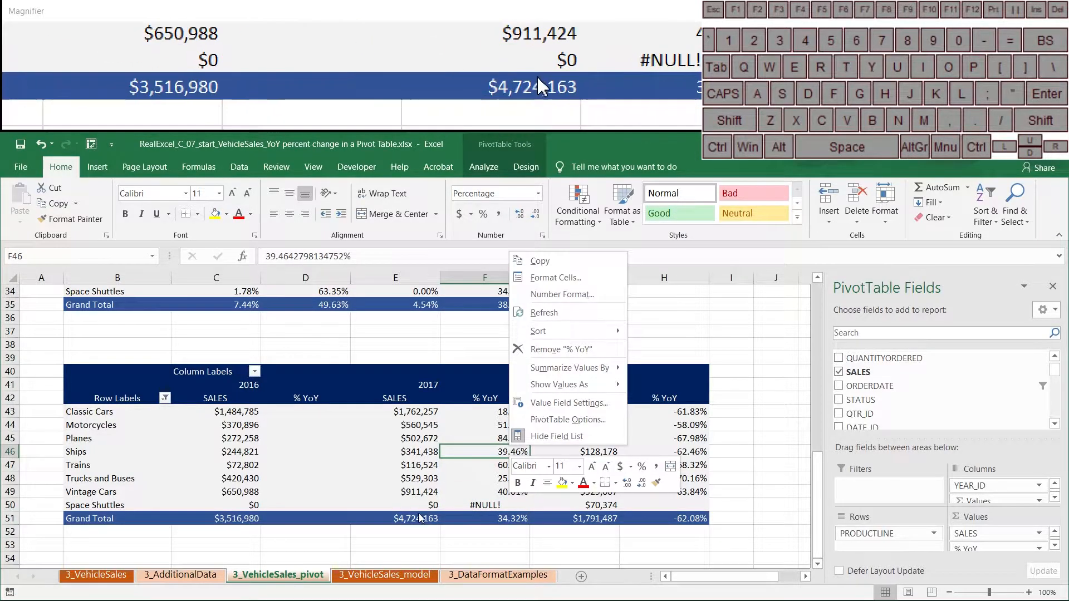
left_click(580, 419)
left_click_drag(602, 248, 854, 194)
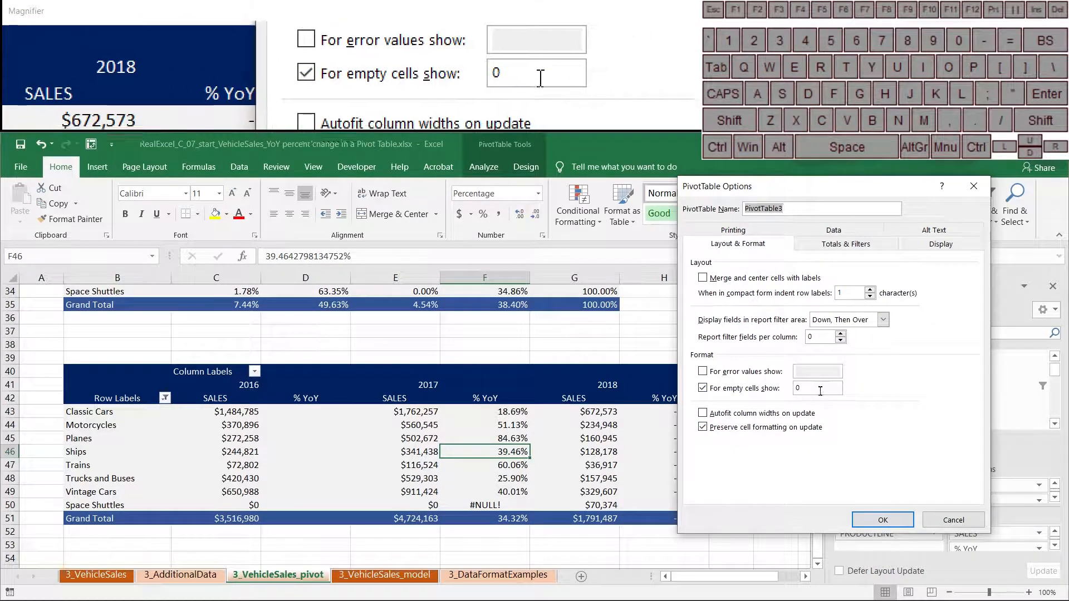
left_click_drag(818, 390, 781, 392)
key("BackSpace")
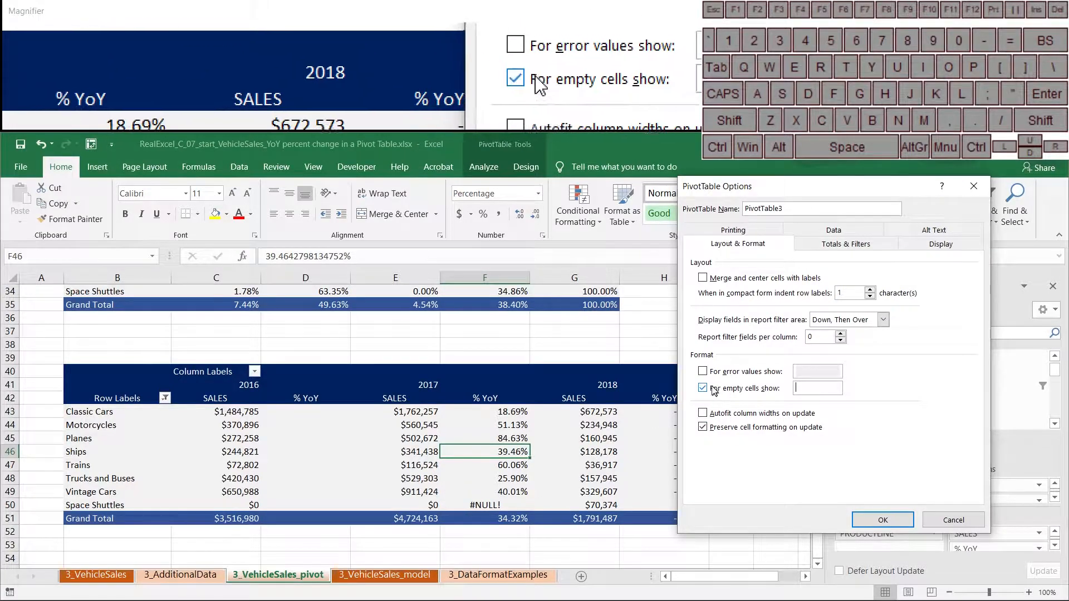
left_click(703, 372)
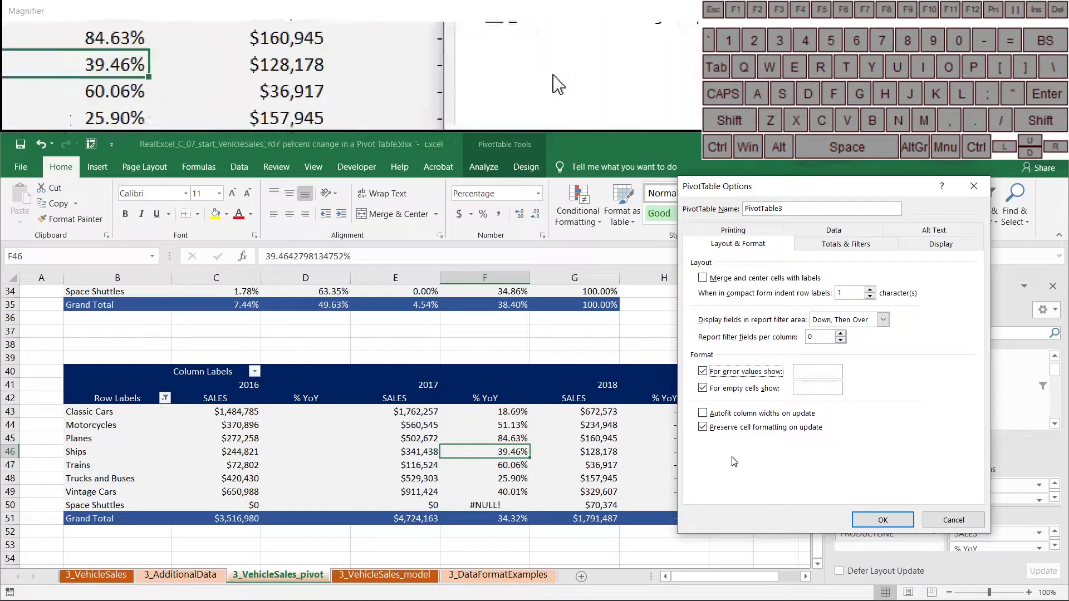
left_click(819, 371)
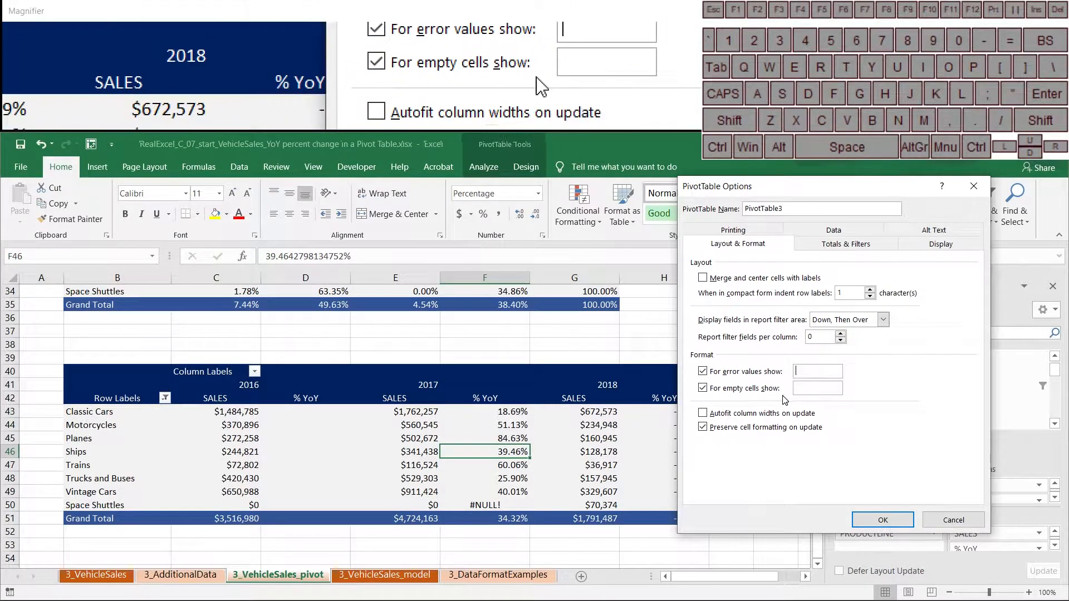
left_click(894, 520)
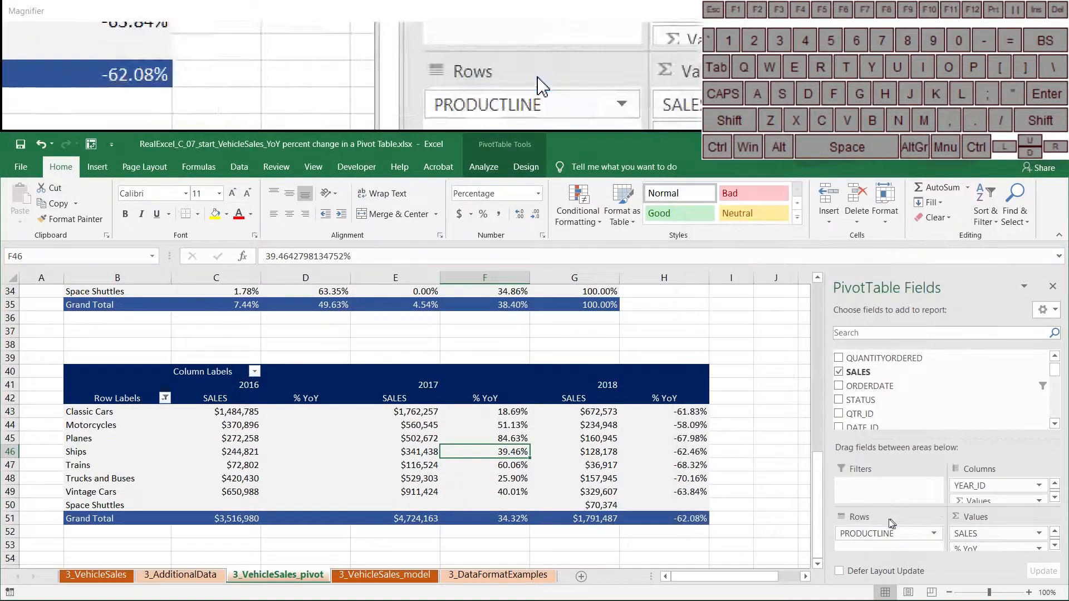
- Set columns C through H to width 12.67 and review the 2017 and 2018 % YoY values
left_click(401, 465)
left_click_drag(216, 277, 600, 279)
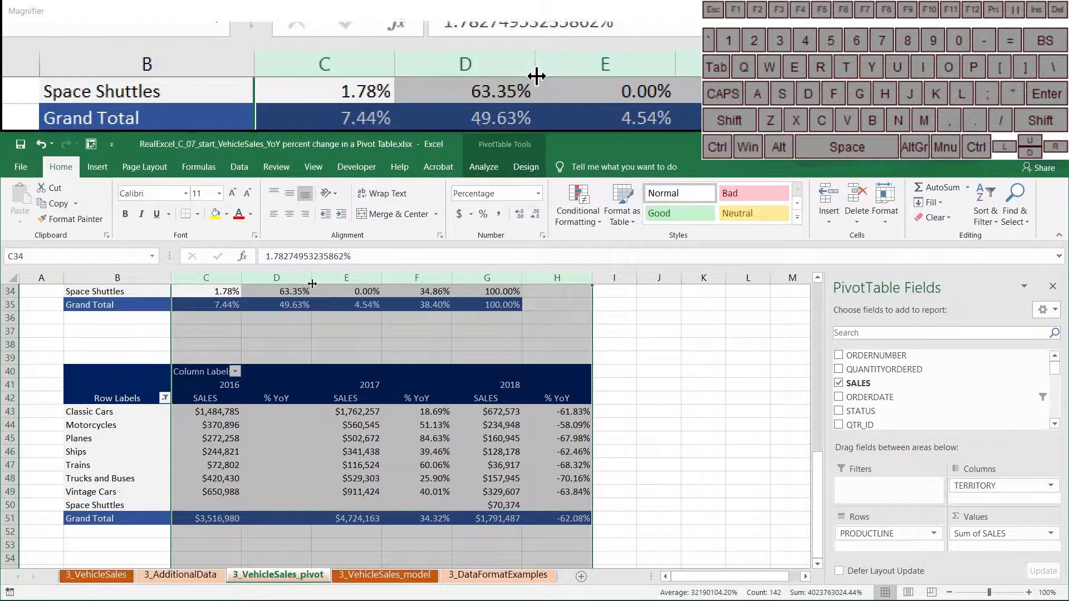
left_click_drag(311, 278, 309, 277)
left_click(291, 451)
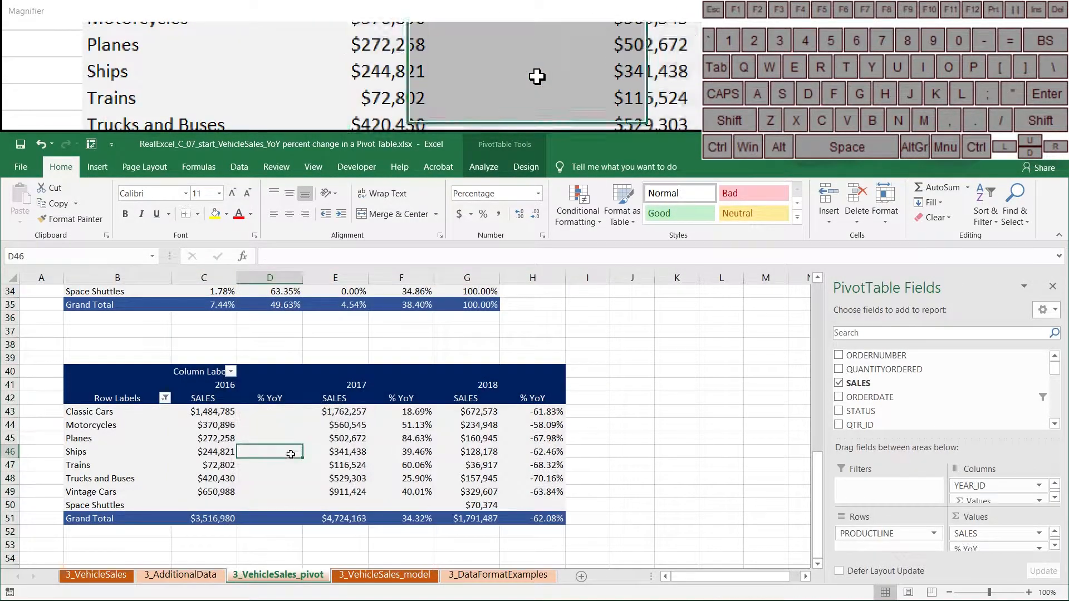
left_click(397, 413)
left_click(449, 427)
left_click(524, 427)
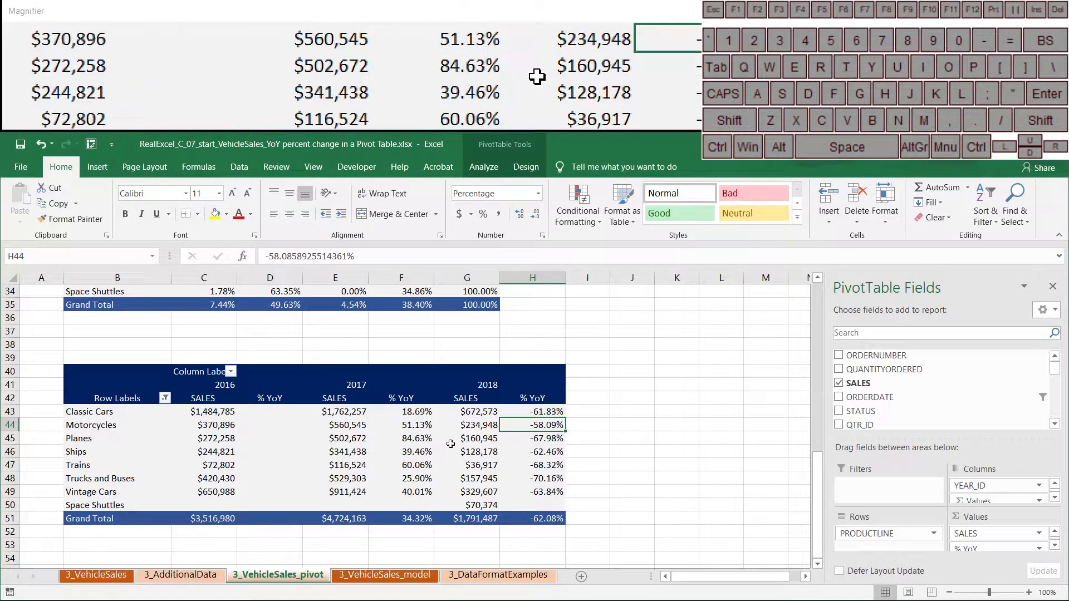
- Give the % YoY field a Percentage number format with 0 decimal places
right_click(551, 412)
left_click(626, 372)
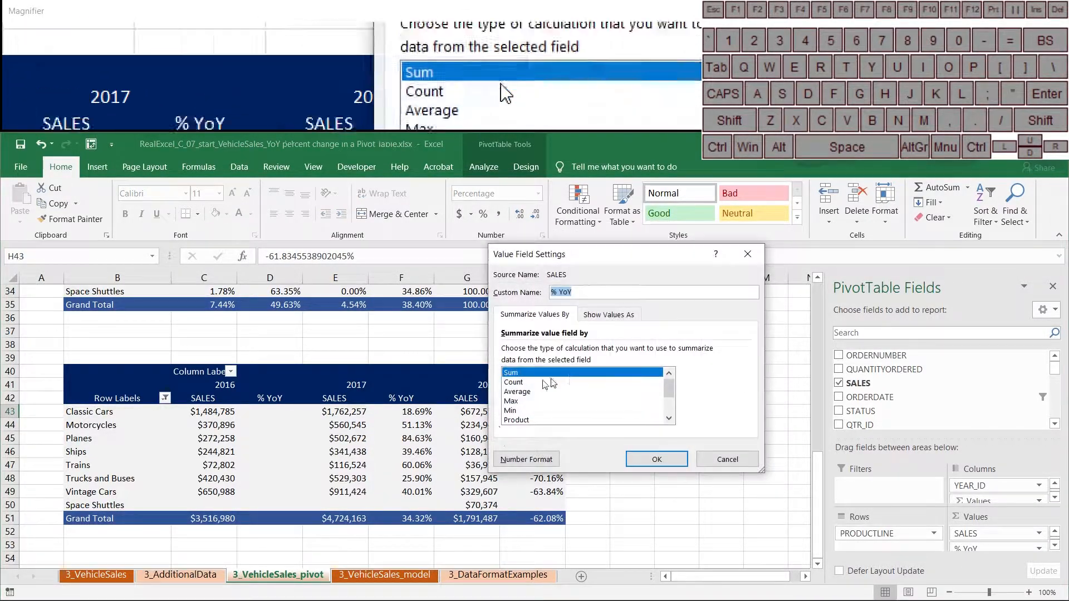
left_click(546, 389)
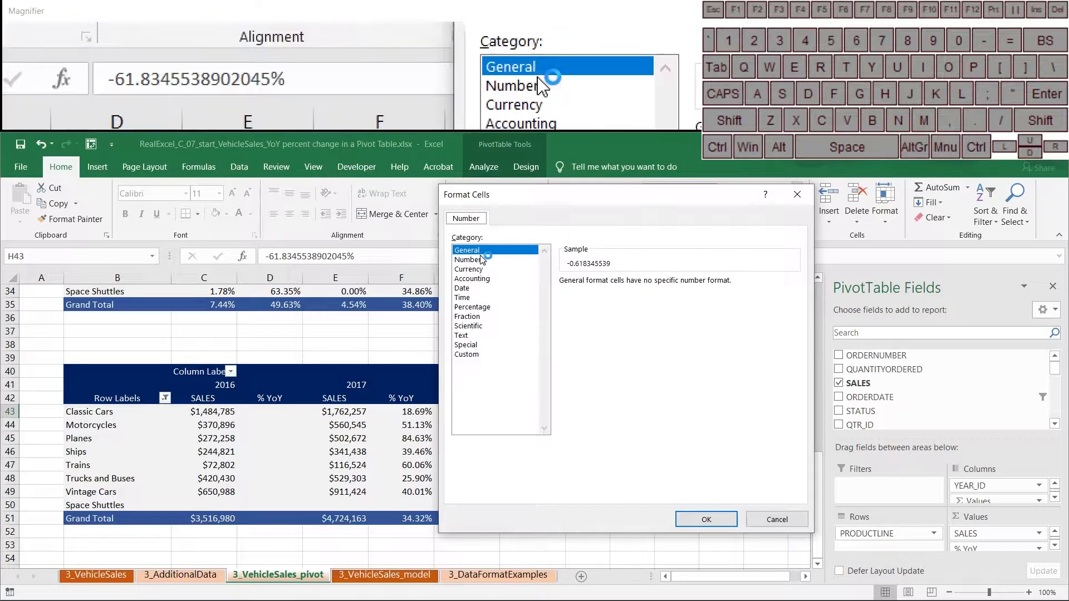
left_click(483, 316)
left_click(486, 307)
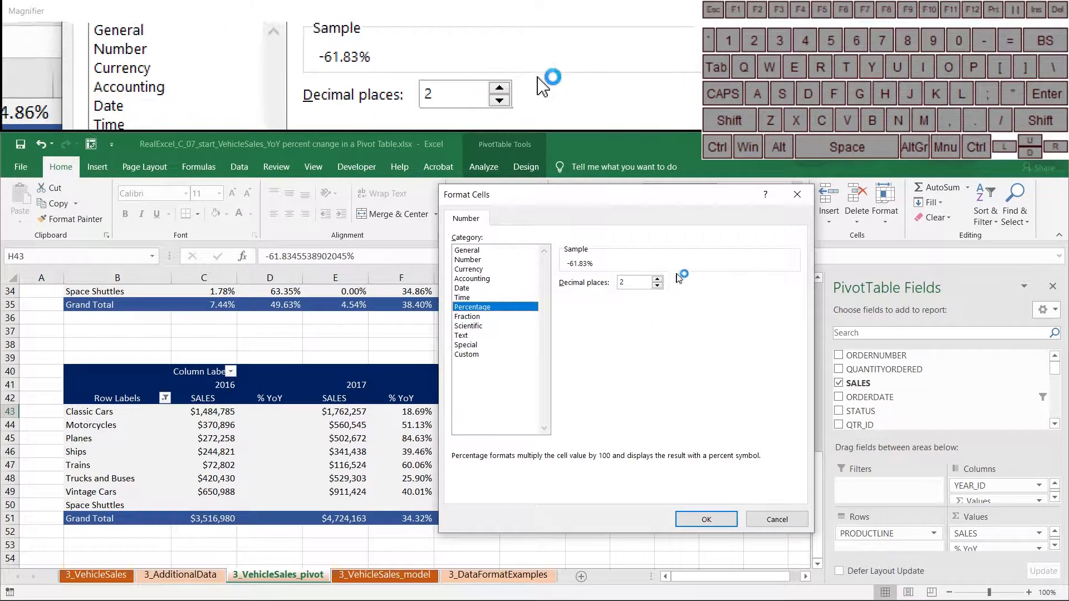
left_click(657, 286)
left_click(657, 286)
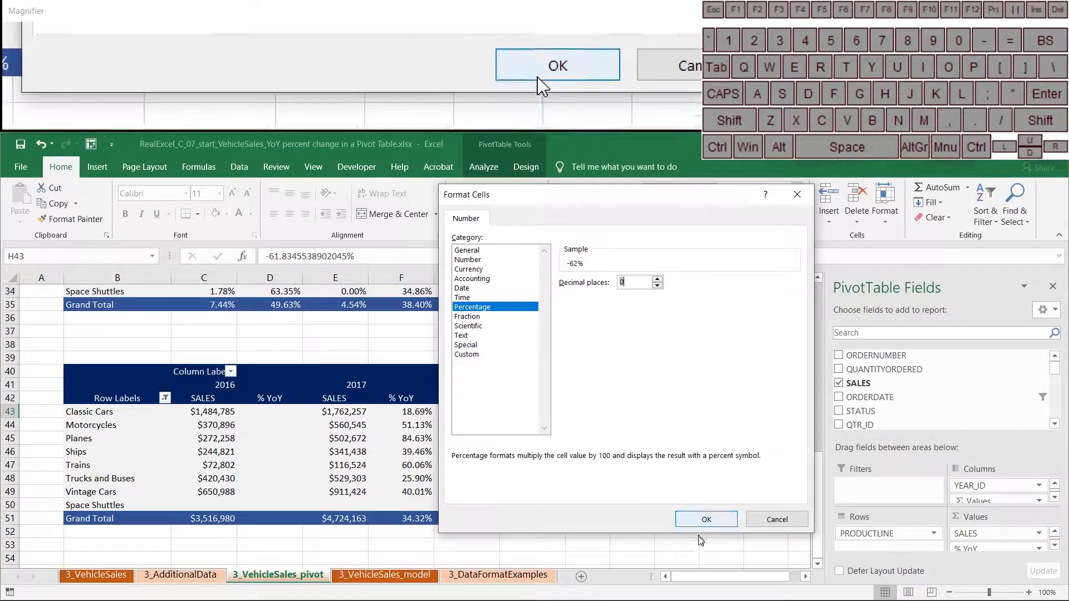
left_click(709, 520)
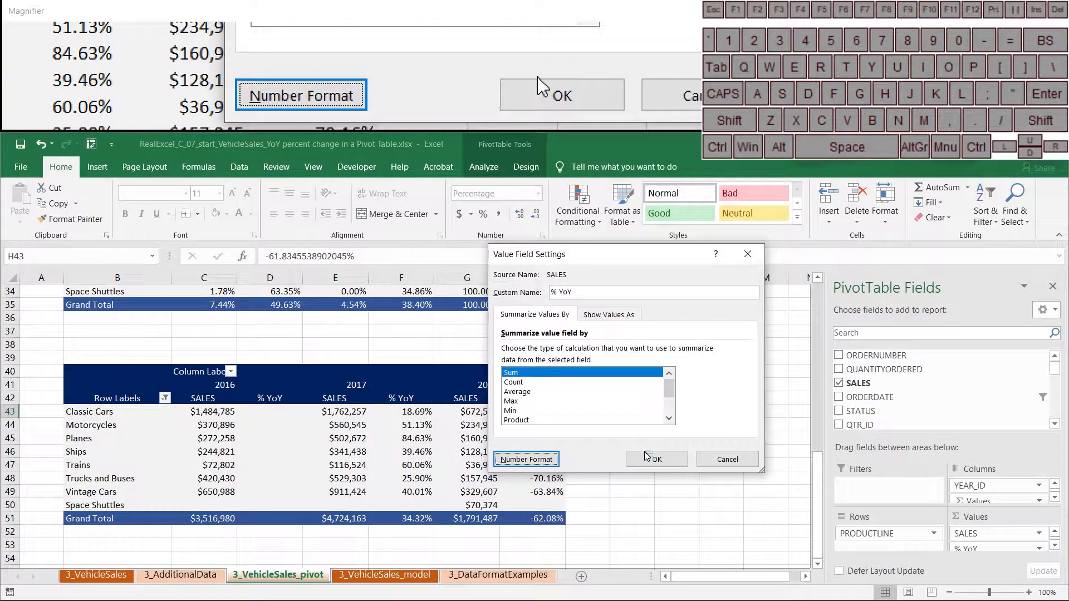
left_click(647, 458)
- Check the reformatted 2017 % YoY values and select all pivot values C43:H51
left_click(406, 426)
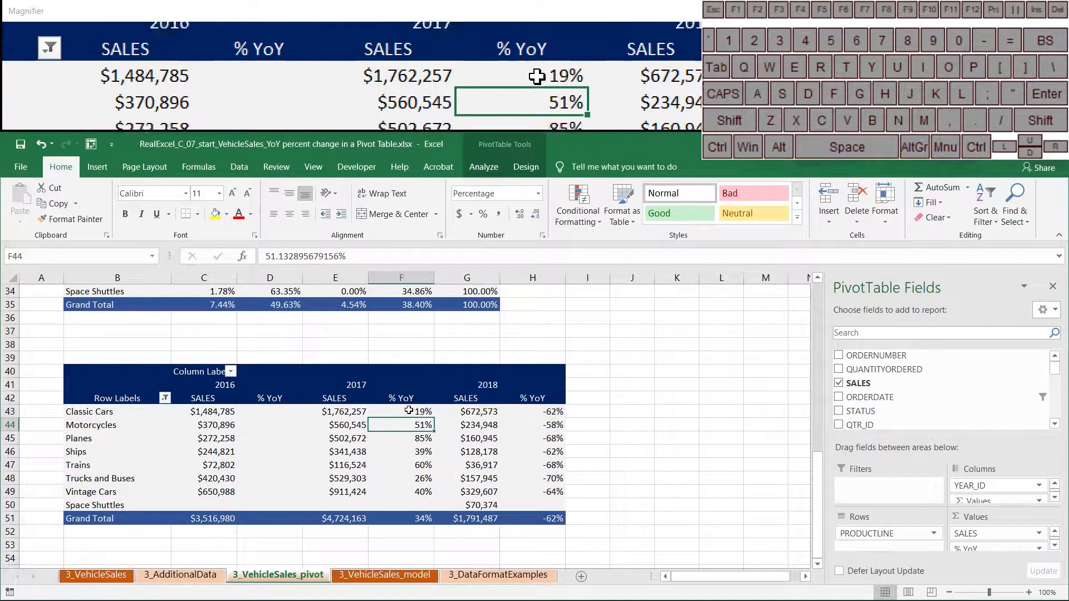
left_click_drag(423, 411, 425, 522)
left_click_drag(557, 406, 187, 523)
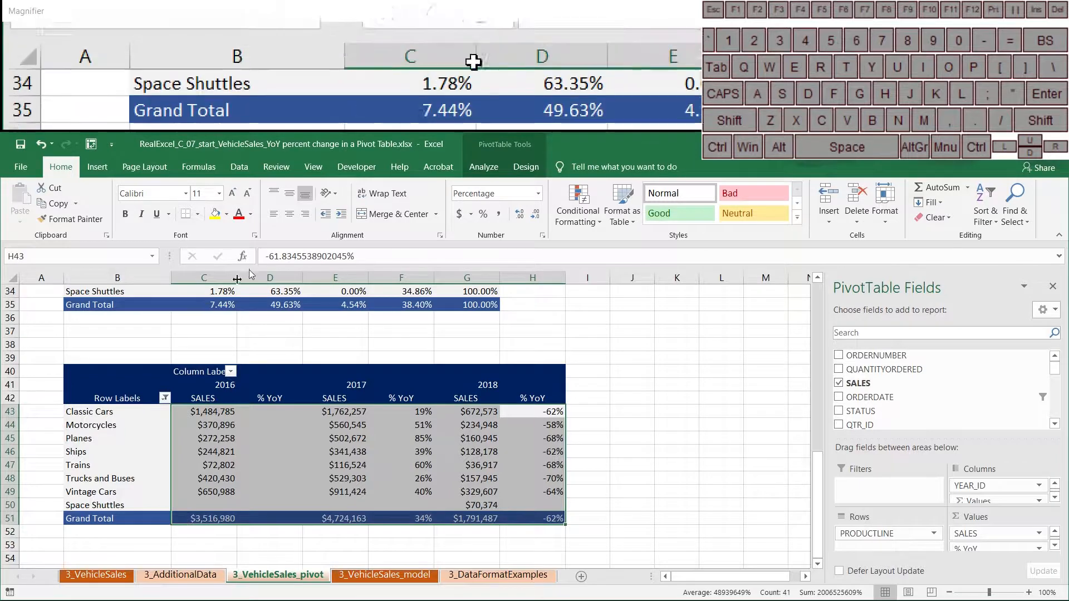
- Centre values C43:H51 and keep YEAR_ID above Σ Values so each year pairs SALES with % YoY
left_click(287, 217)
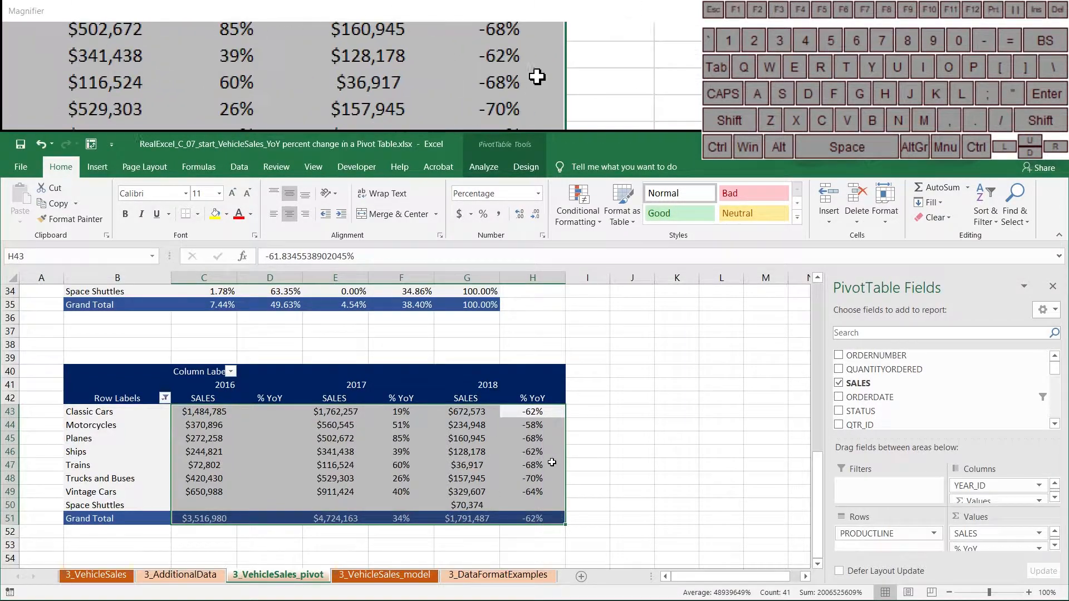
left_click(551, 464)
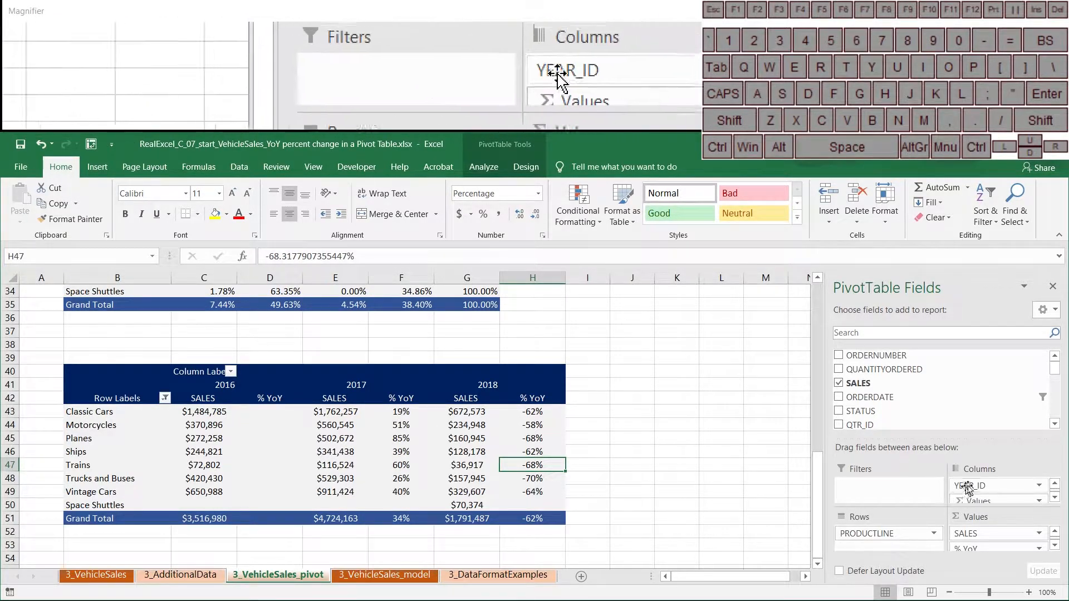
left_click_drag(953, 435, 958, 368)
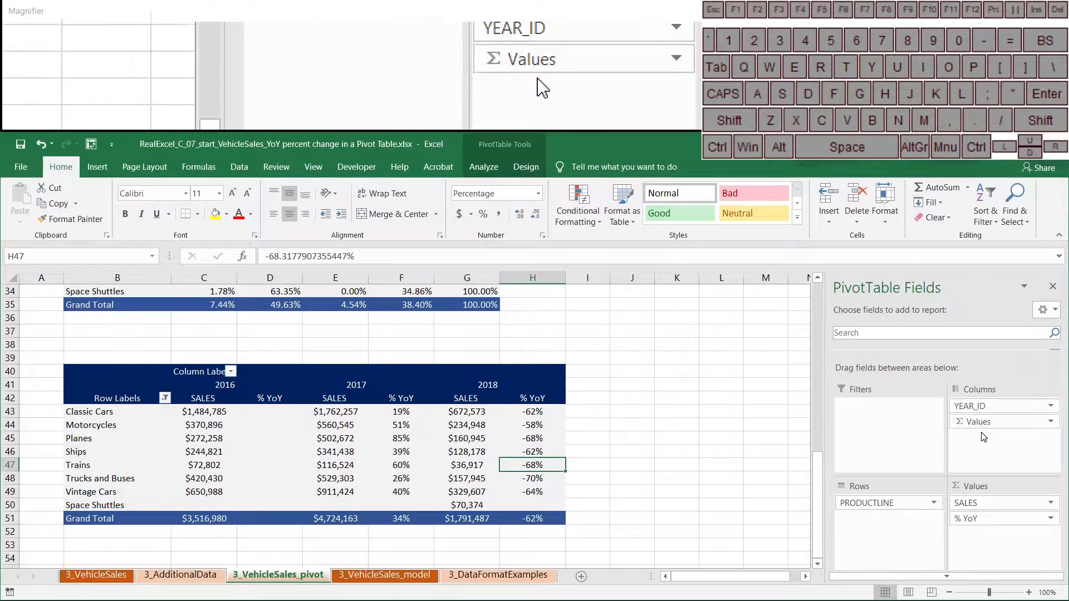
left_click_drag(979, 405, 990, 436)
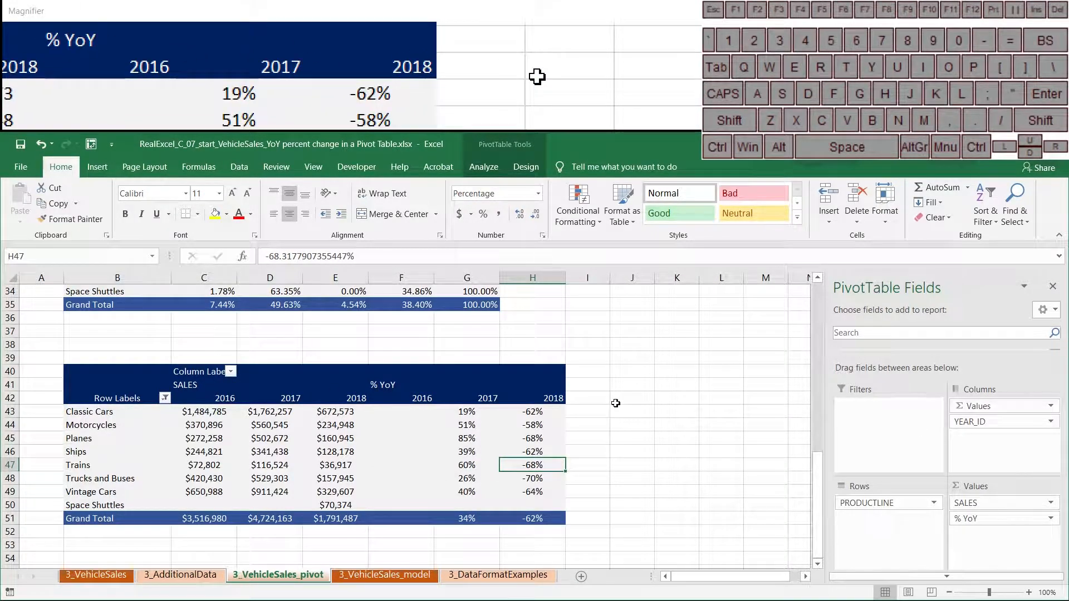
left_click_drag(1009, 406, 1028, 424)
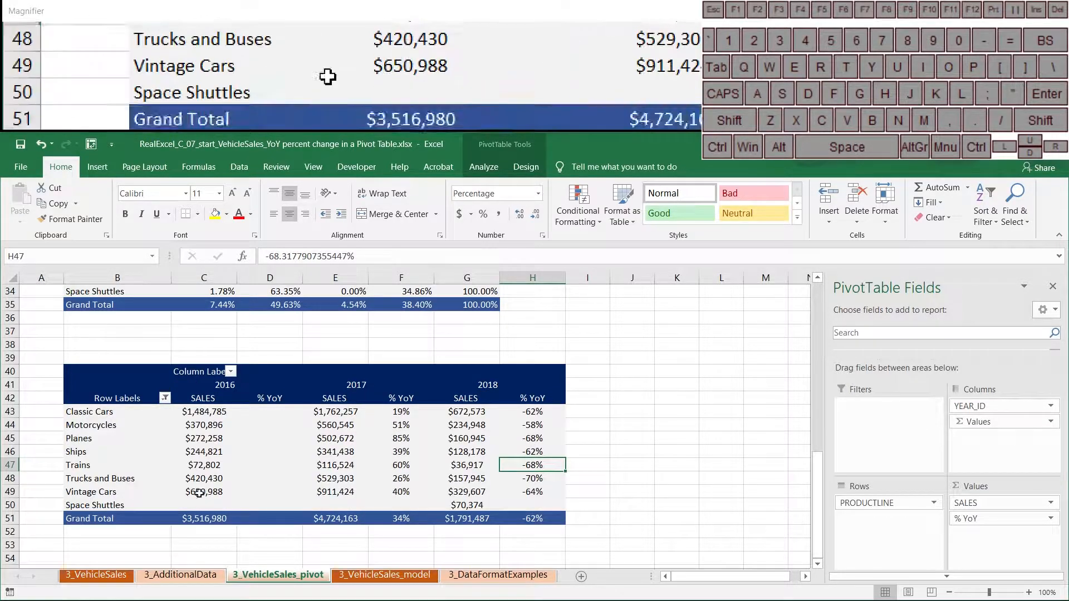
left_click(467, 439)
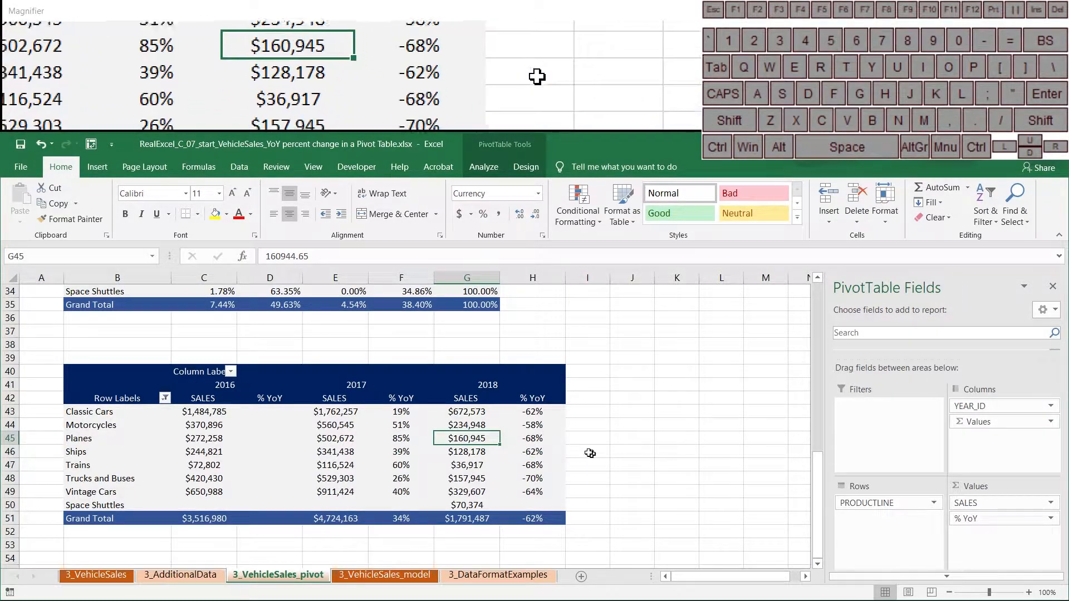